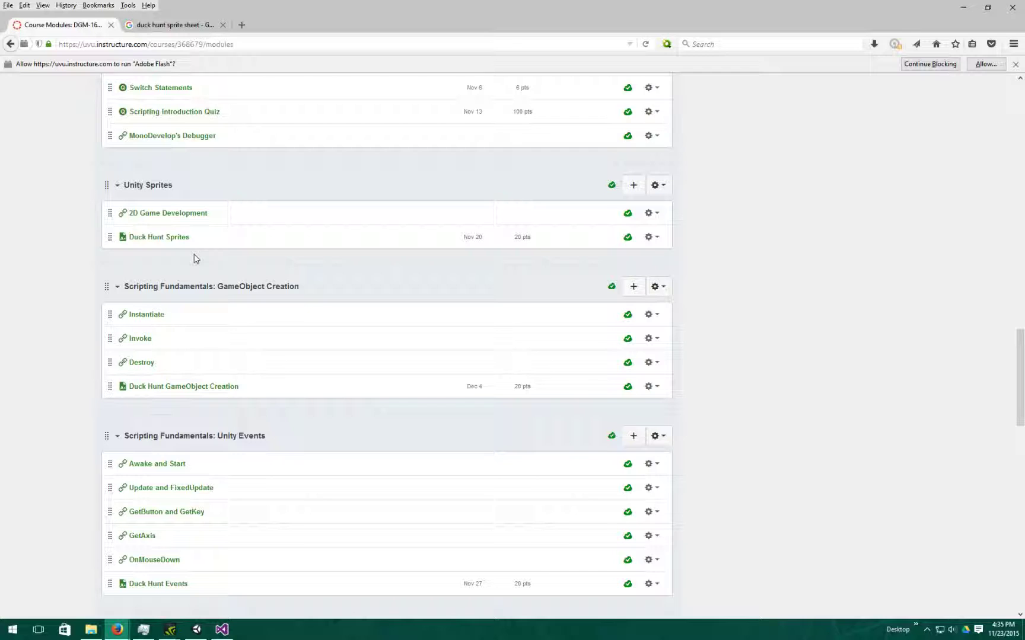
Step: Search Google Images for "duck hunt sprite sheet"
click(177, 24)
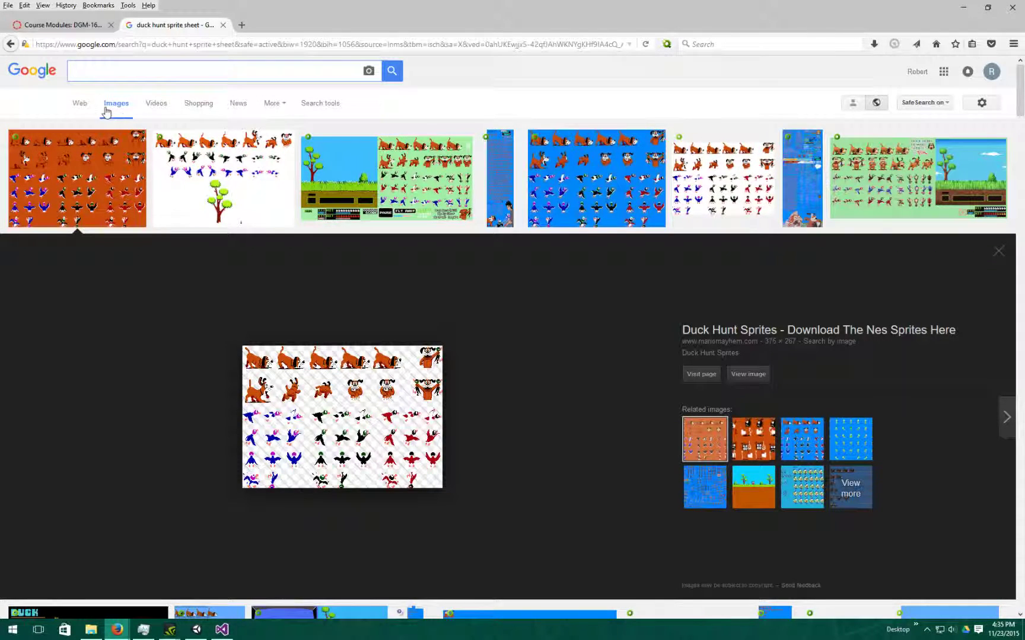
text(duck hu)
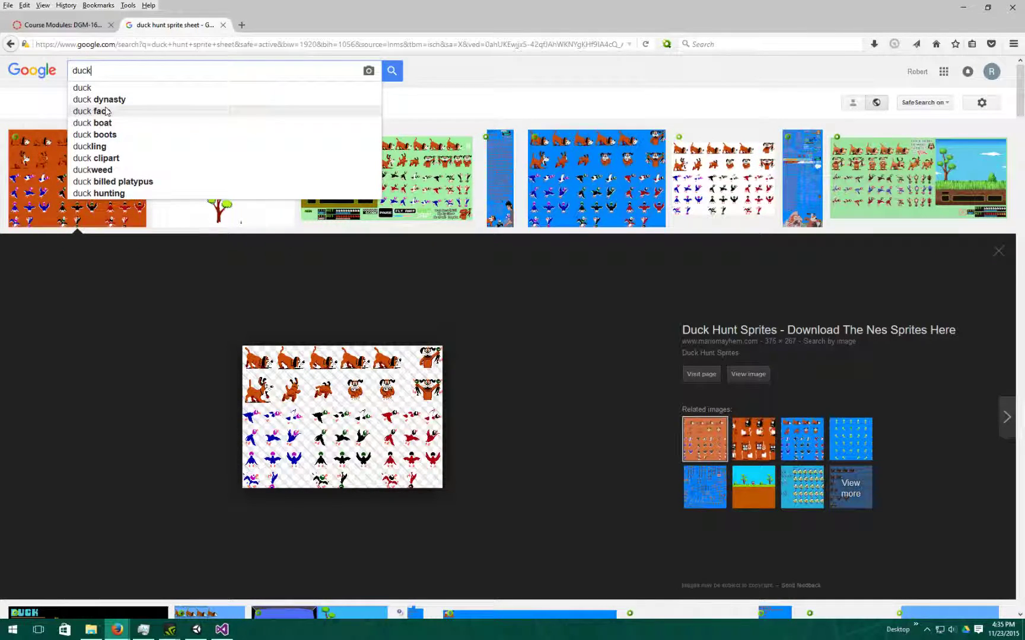
key(BackSpace)
key(BackSpace)
key(BackSpace)
text(hut sprite sheet)
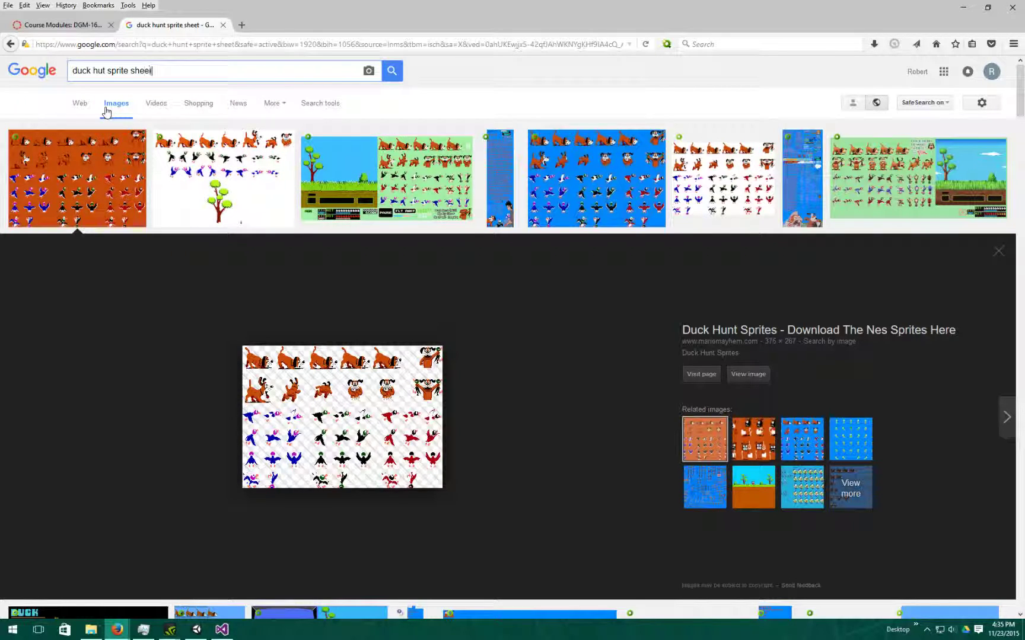
key(Return)
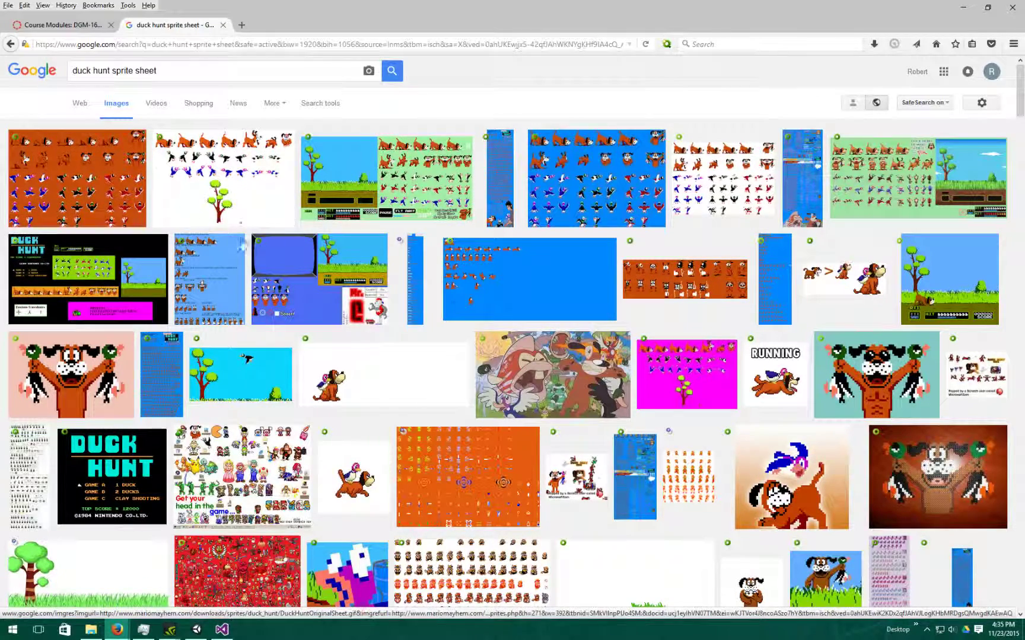
Step: Open the preview of the first sprite sheet result and start saving its image
mouse_move(255, 240)
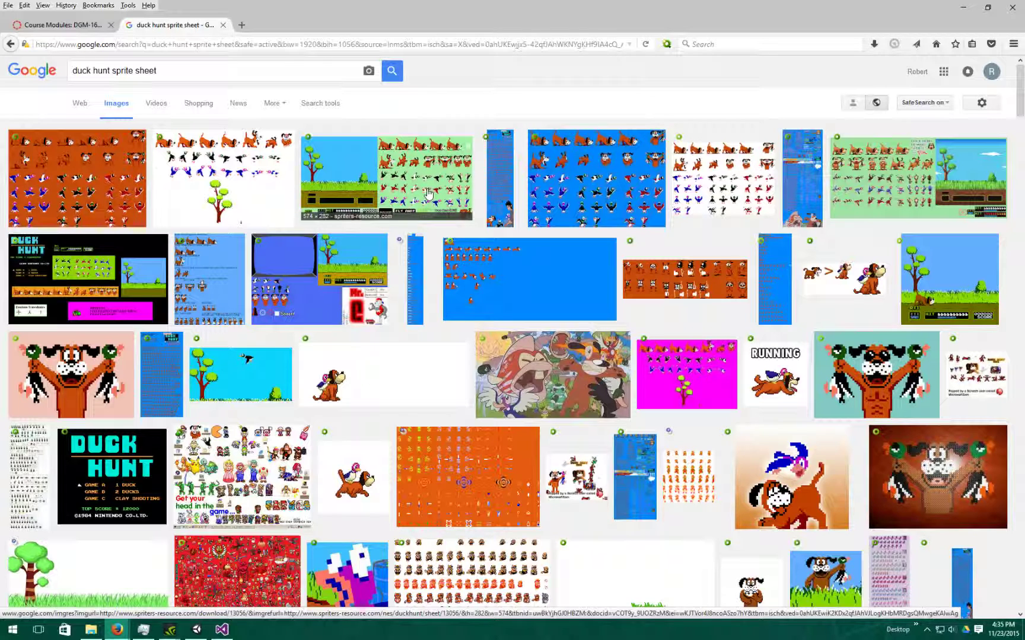
click(124, 192)
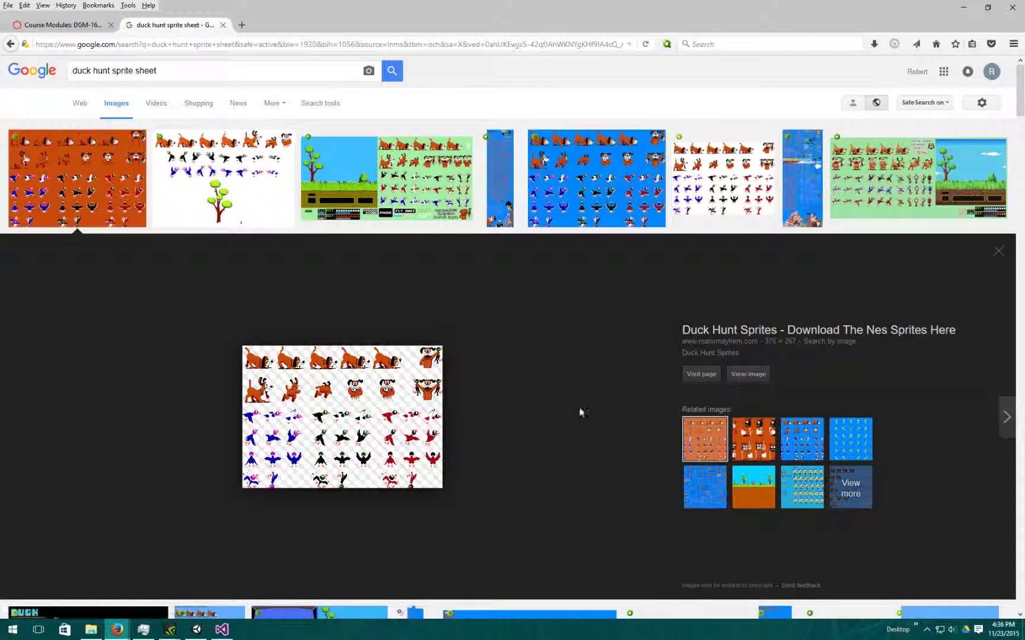
right_click(396, 409)
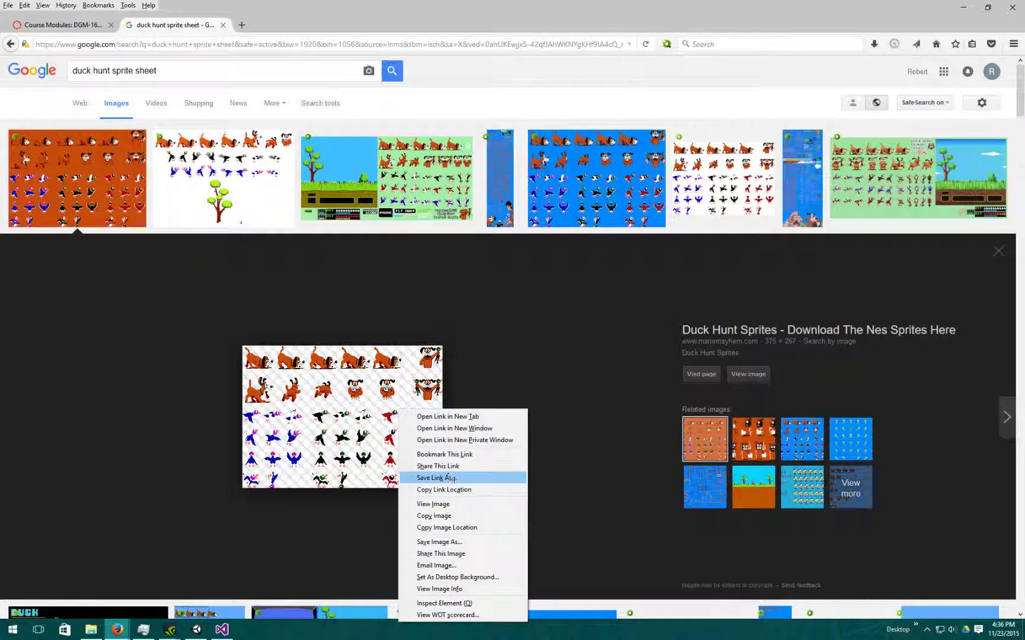
click(468, 541)
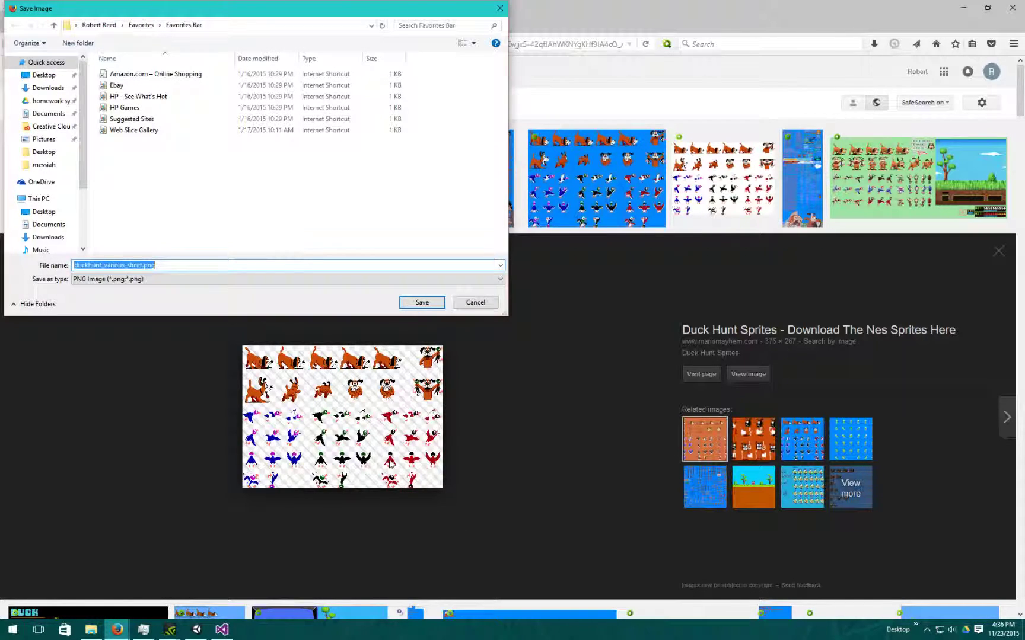
Step: Save duckhunt_various_sheet.png on Storage Drive (F:) in homework sync > homework > my own stuff > duck hunt > DuckHunt > Assets
scroll(83, 222, down, 3)
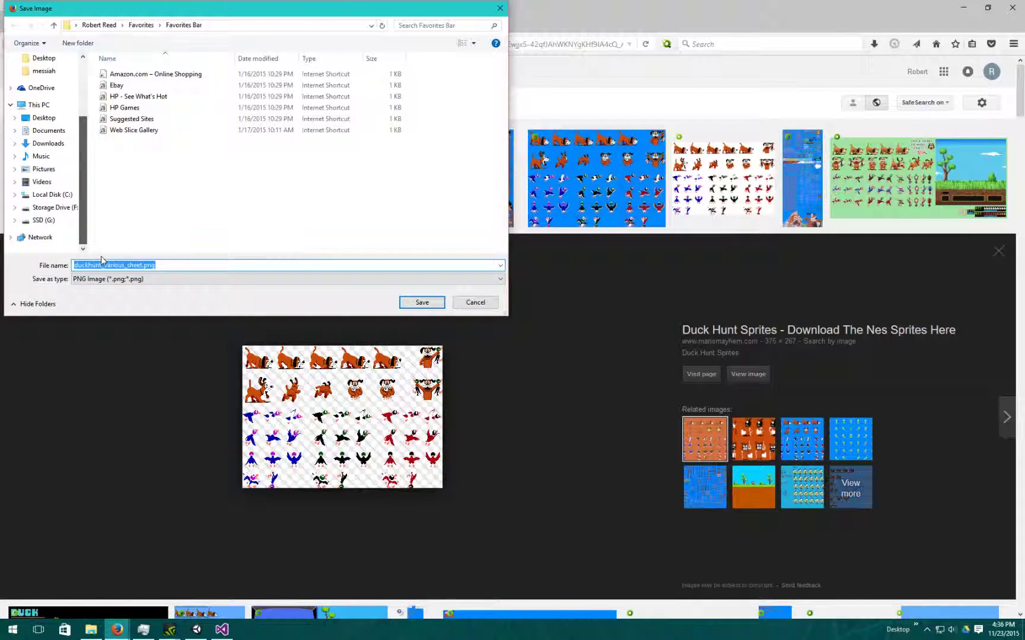
click(76, 210)
scroll(184, 220, down, 5)
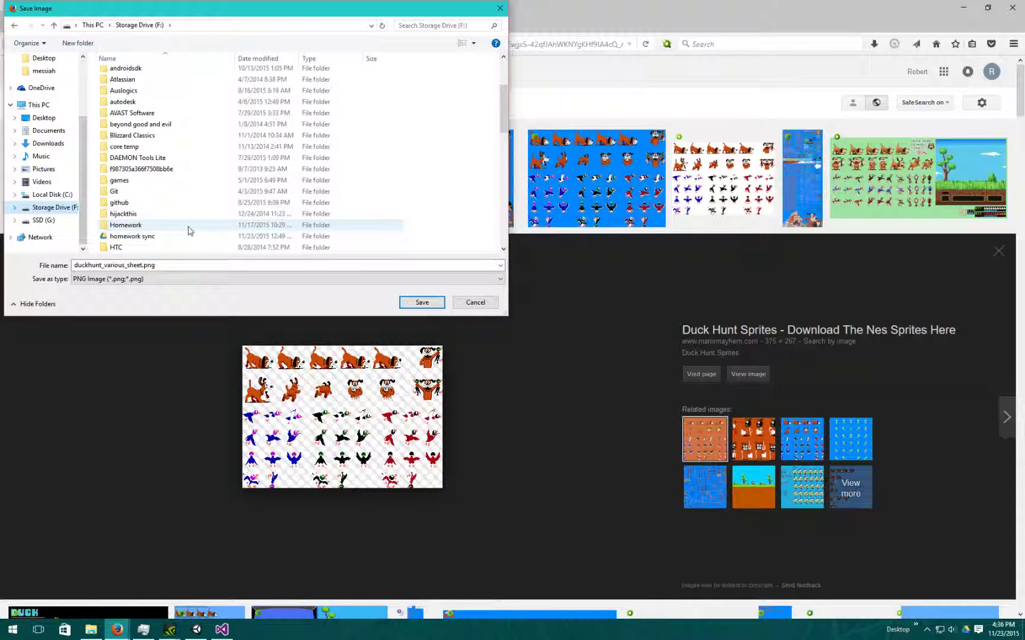
double_click(154, 170)
double_click(137, 86)
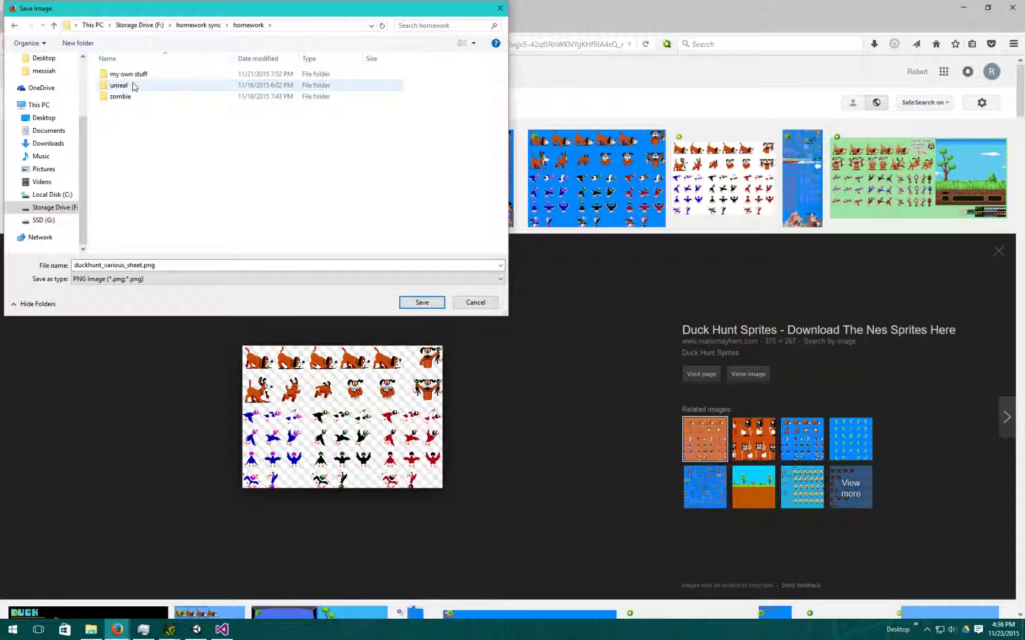
double_click(135, 76)
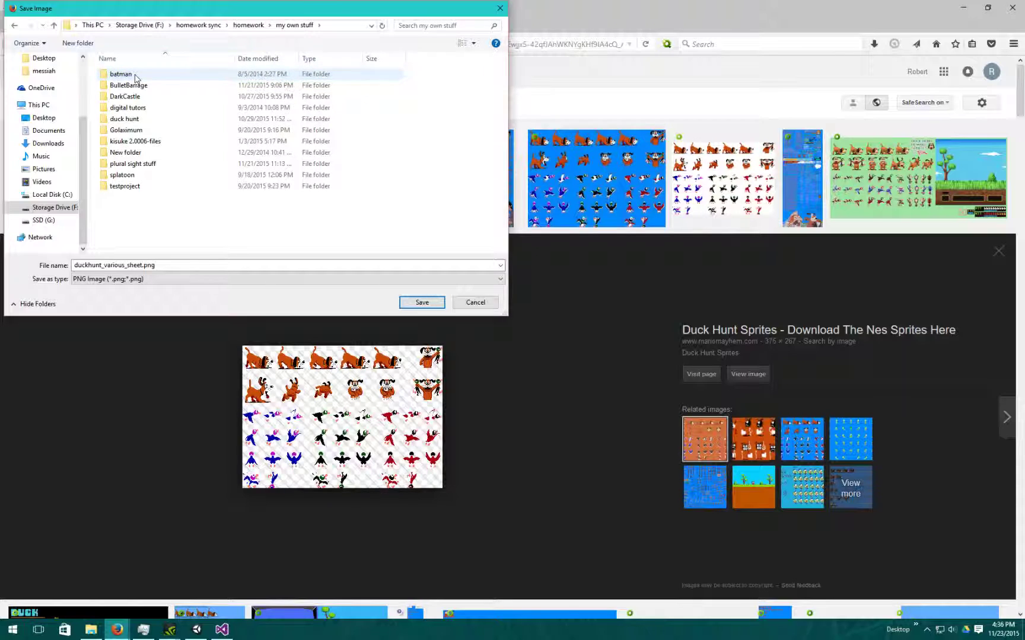
double_click(141, 119)
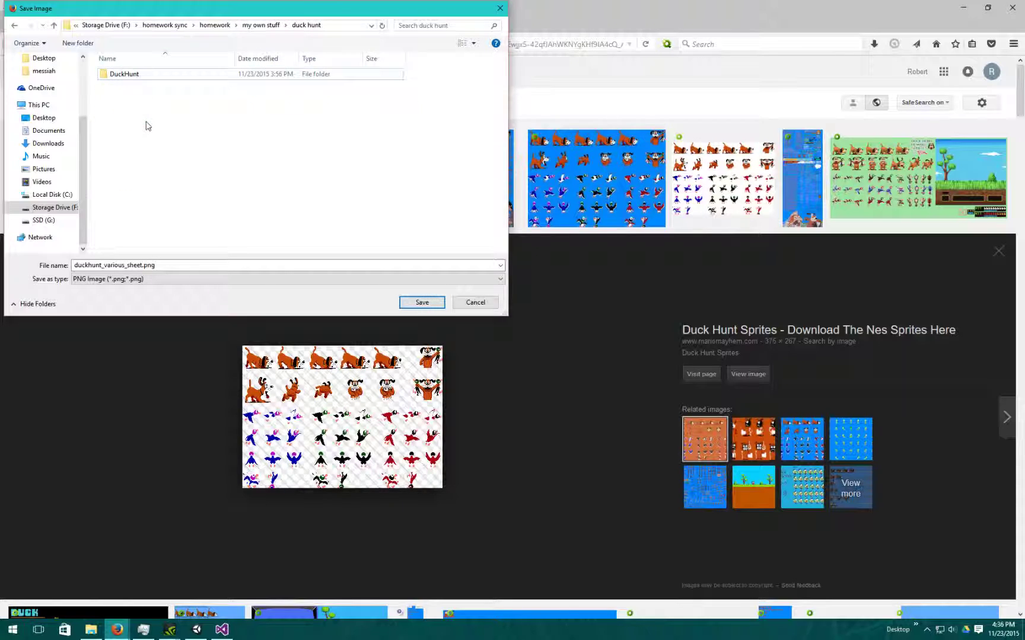
double_click(124, 74)
double_click(142, 86)
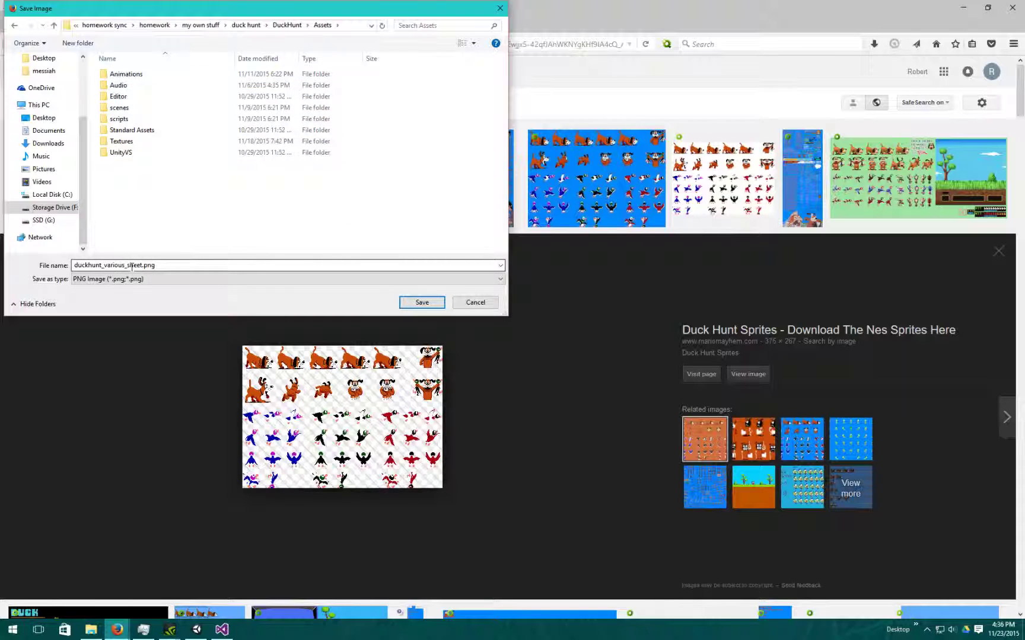
click(421, 303)
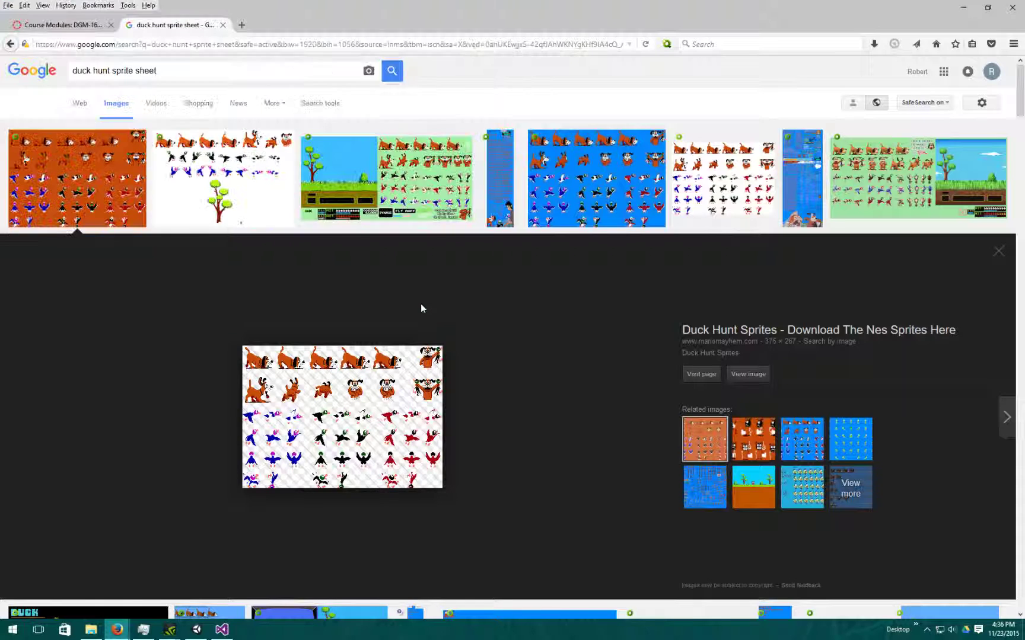
Step: Switch to Unity and select the duckhunt_various_sheet asset to show its import settings
click(195, 633)
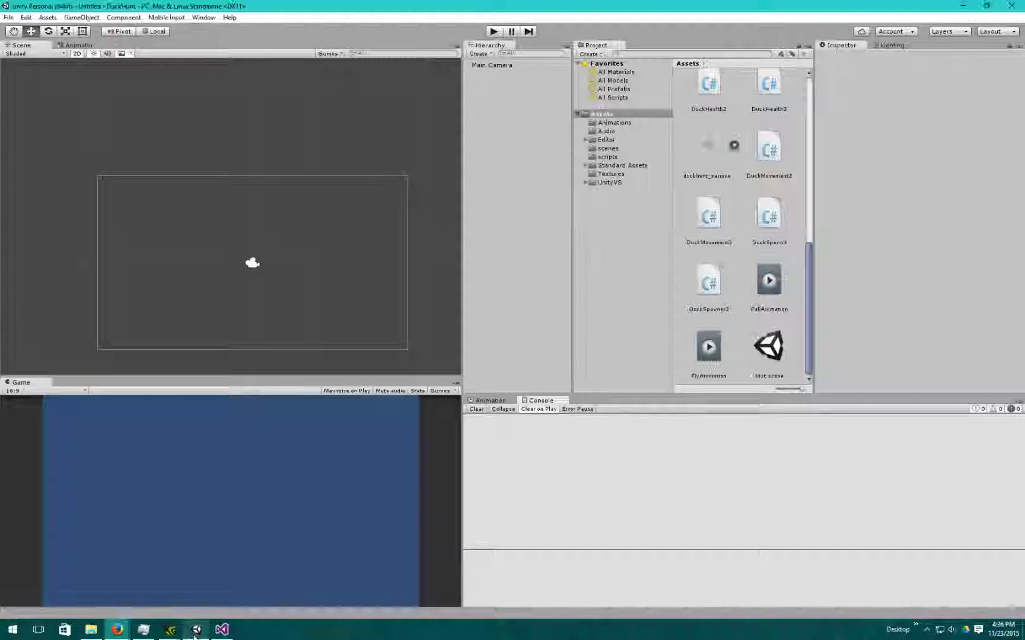
scroll(794, 279, up, 2)
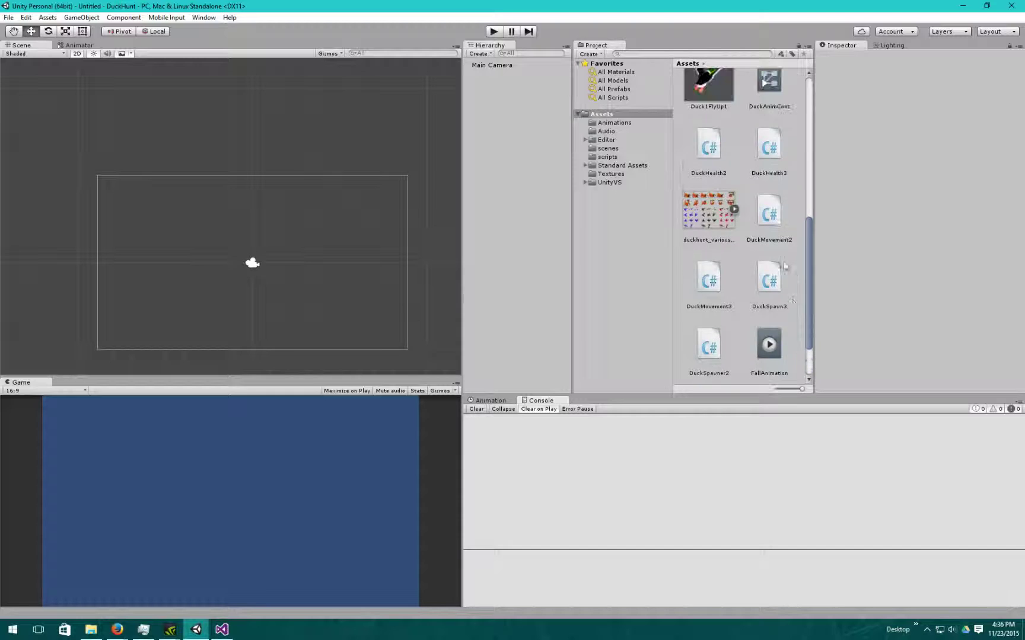
click(720, 203)
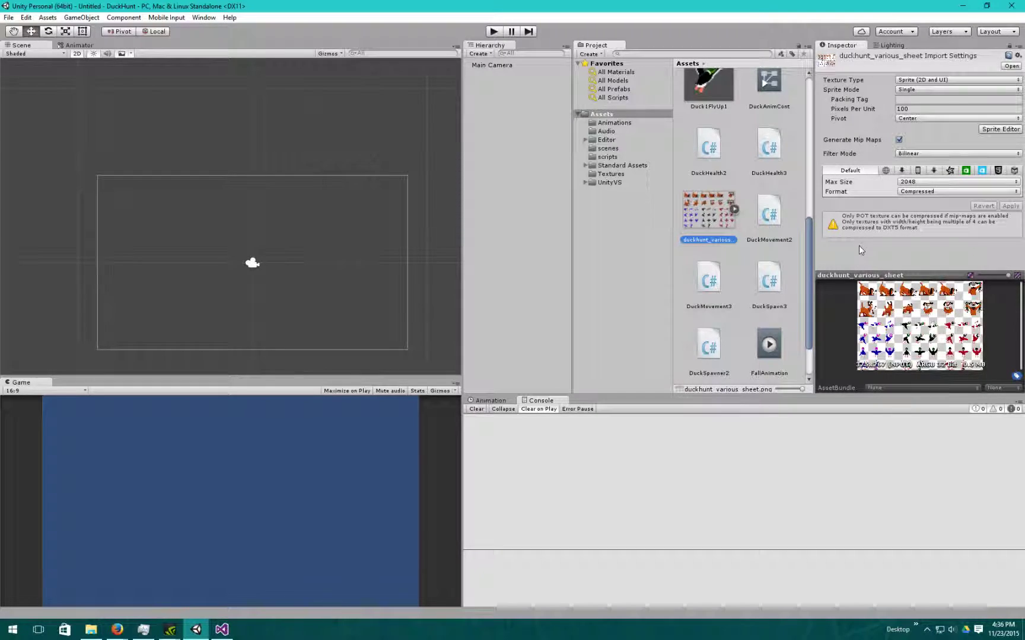
Step: Change the sheet's Texture Type to Texture and back to Sprite (2D and UI)
click(922, 79)
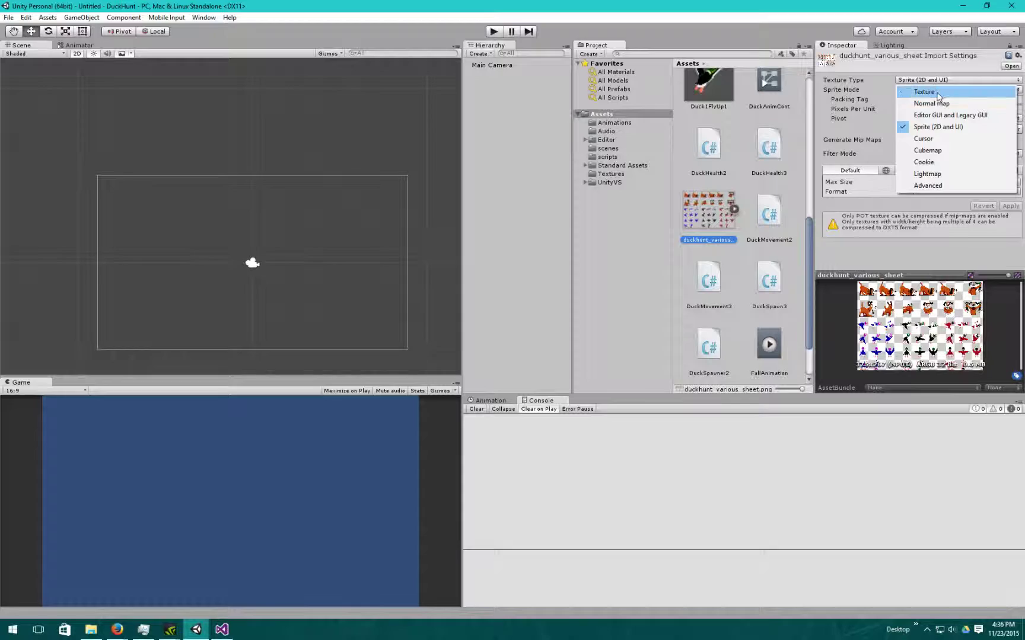
click(937, 93)
click(934, 80)
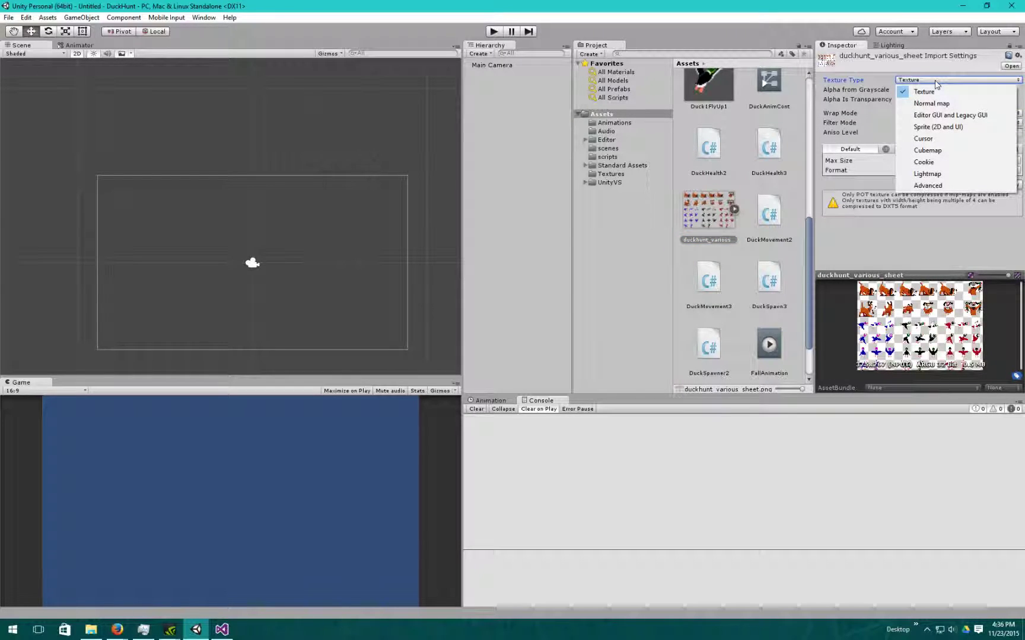
click(955, 126)
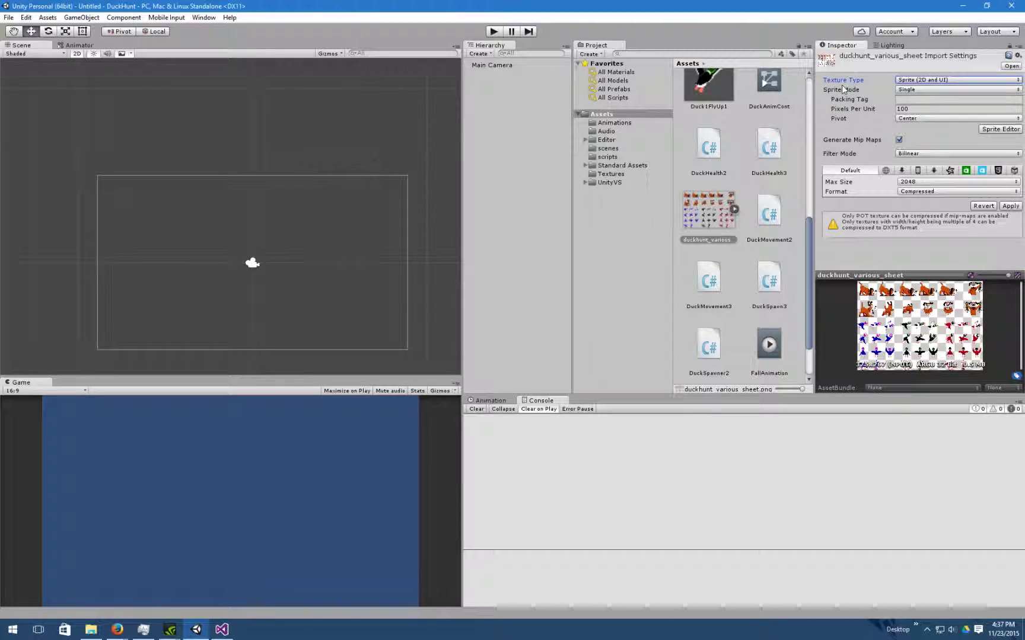
Step: Set the sheet's Sprite Mode to Multiple and apply the import settings
click(928, 90)
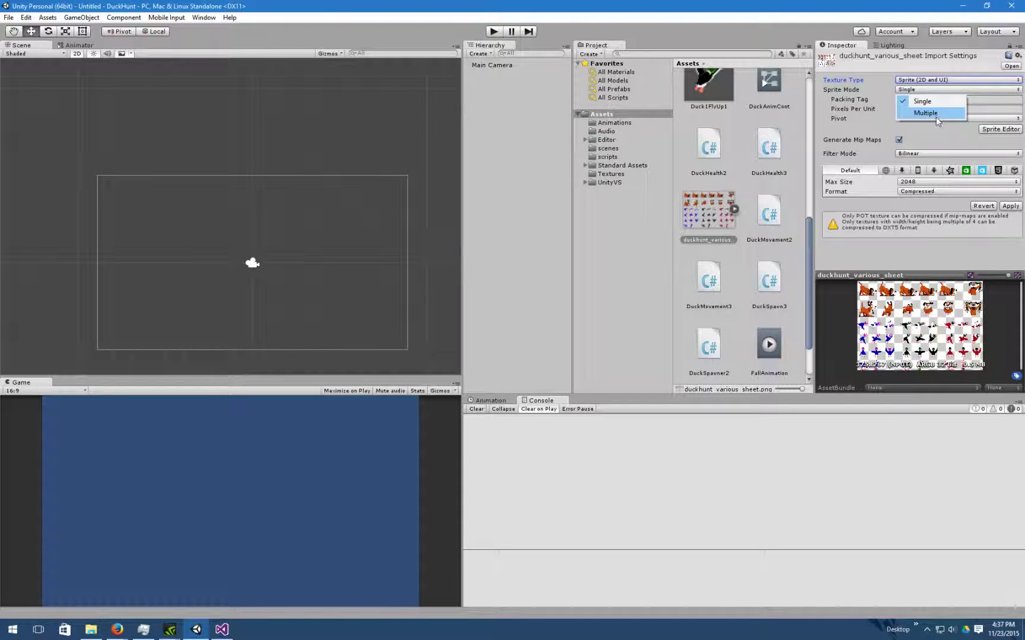
click(934, 113)
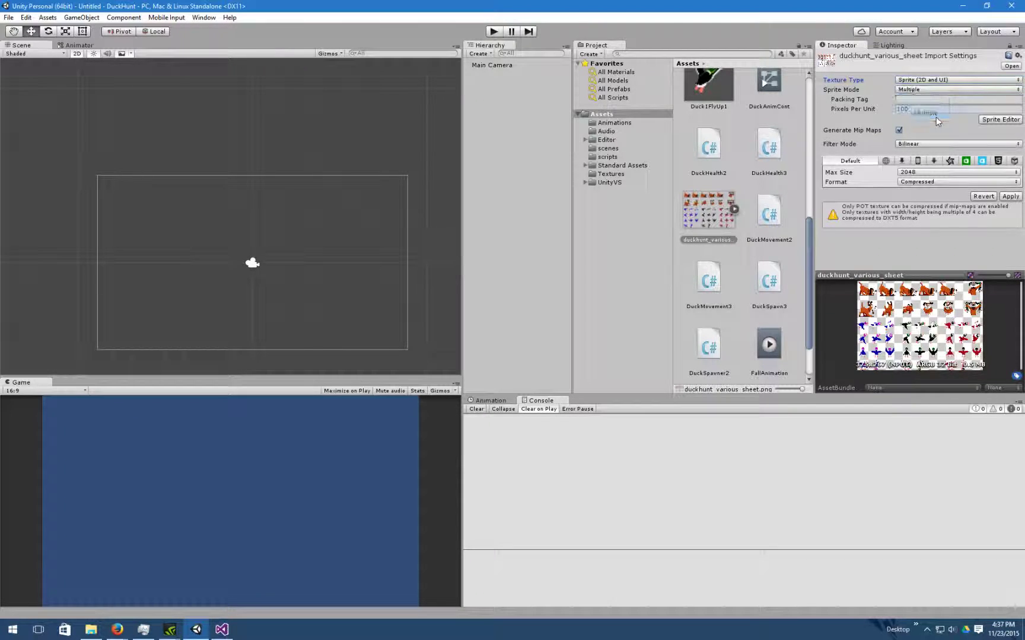
click(1010, 196)
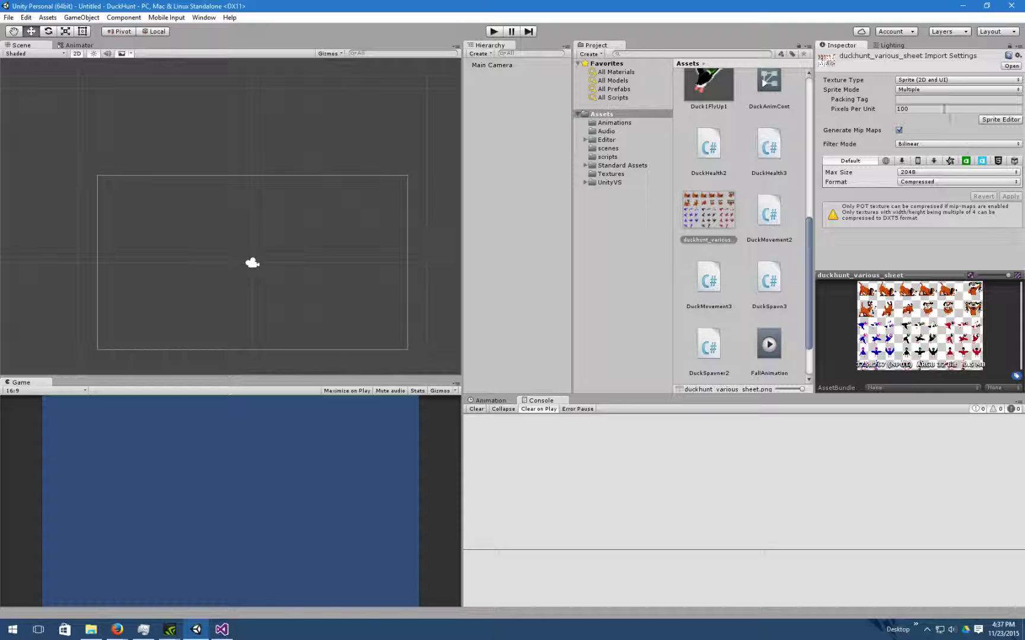
click(931, 90)
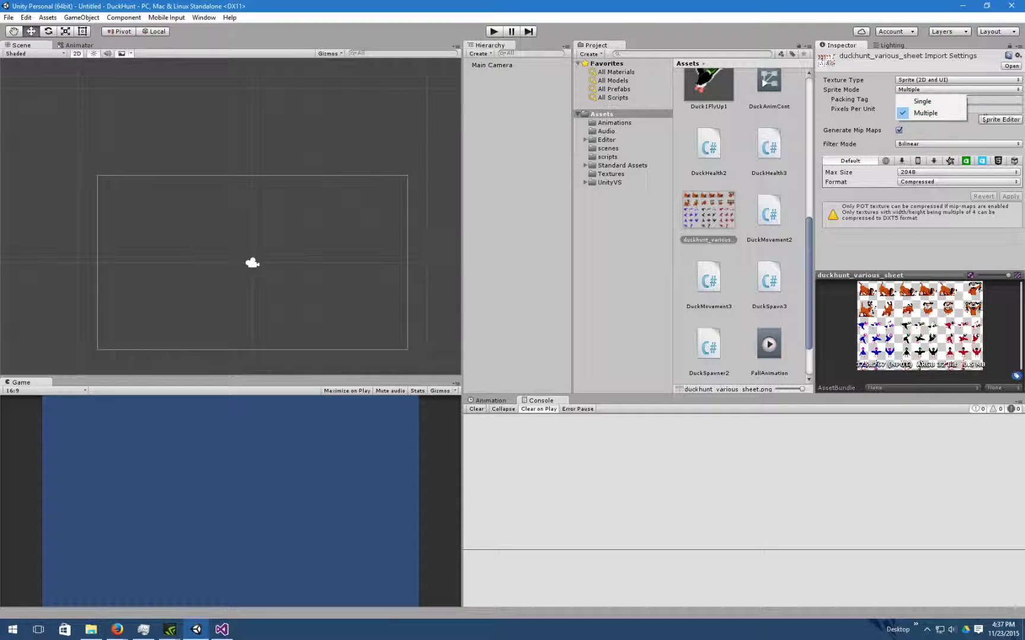
click(969, 128)
click(969, 129)
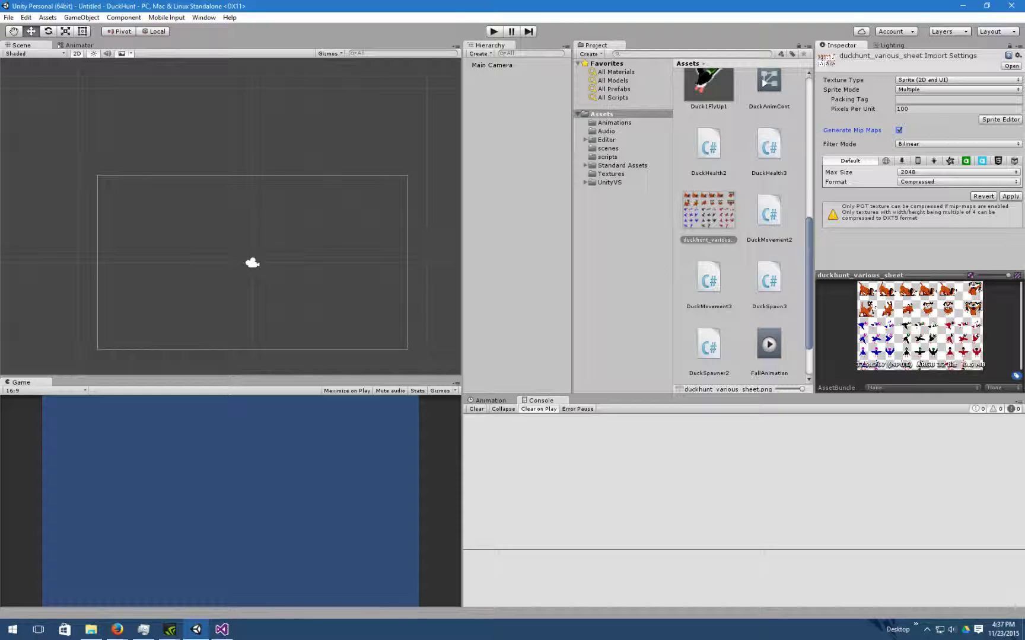
Step: Open the sheet in the Sprite Editor, applying the unapplied import settings
click(1013, 121)
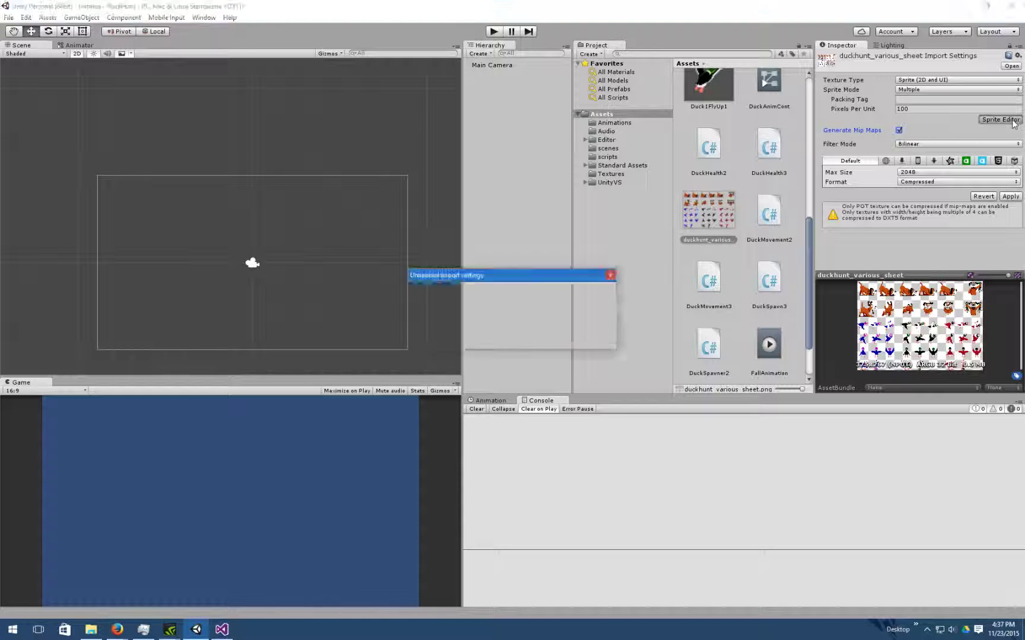
click(542, 337)
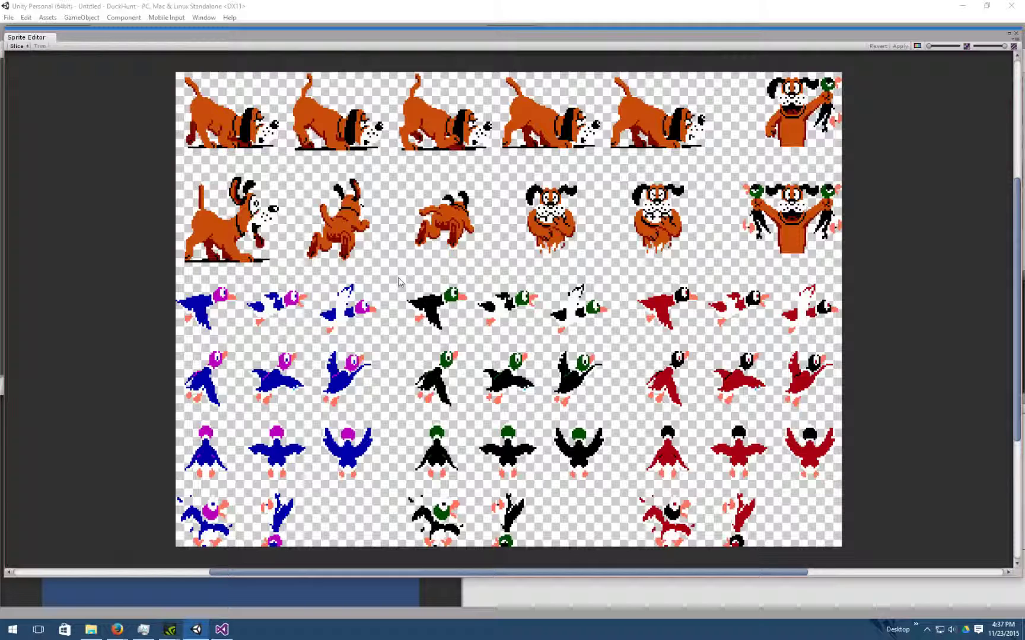
Step: Draw a sprite rectangle about 39 × 34 pixels around the first green-headed flying duck and trim it
drag(400, 278, 470, 338)
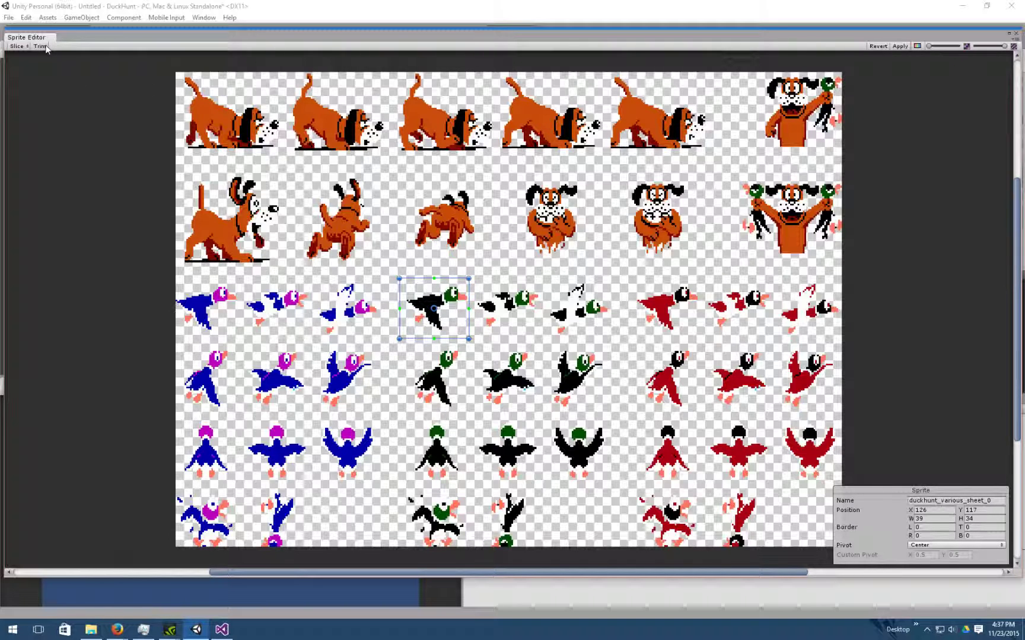
click(44, 47)
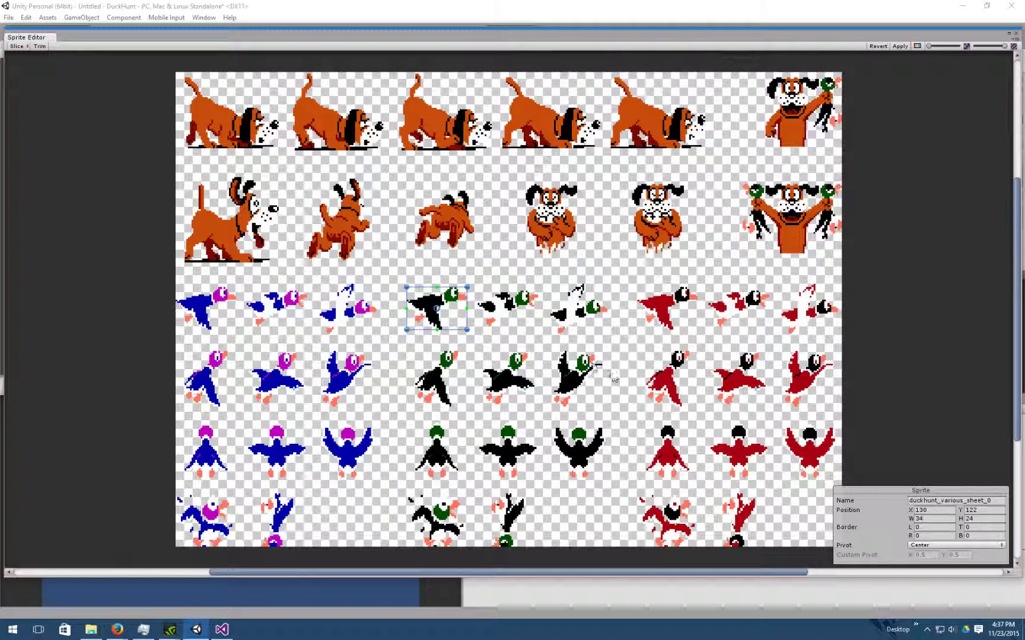
Step: Outline the second green-headed flying duck about 36 × 22 pixels, and delete both manually drawn sprite rectangles
click(480, 294)
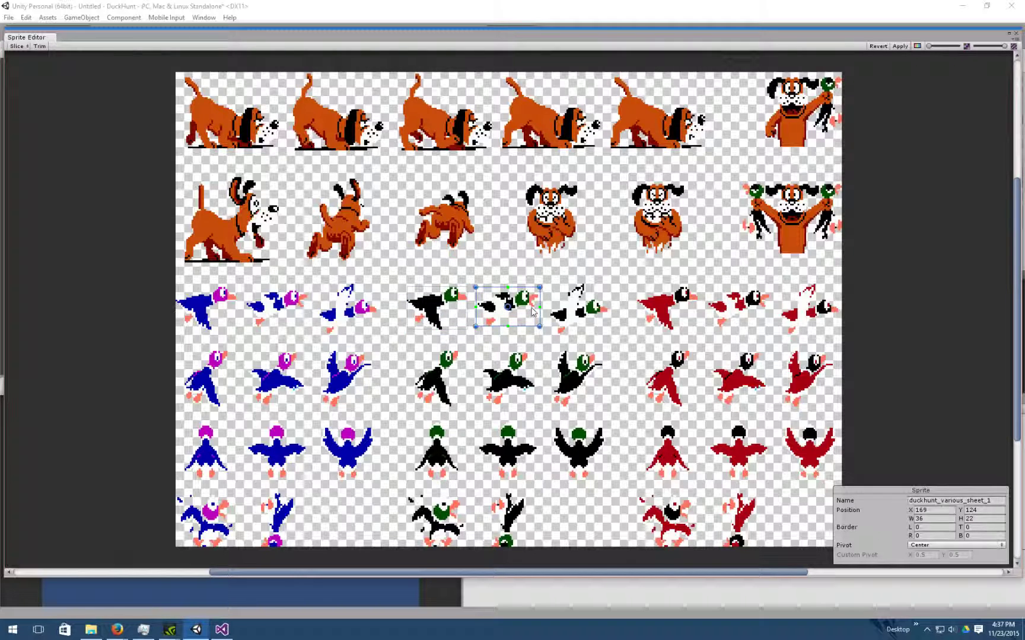
key(Delete)
click(436, 304)
key(Delete)
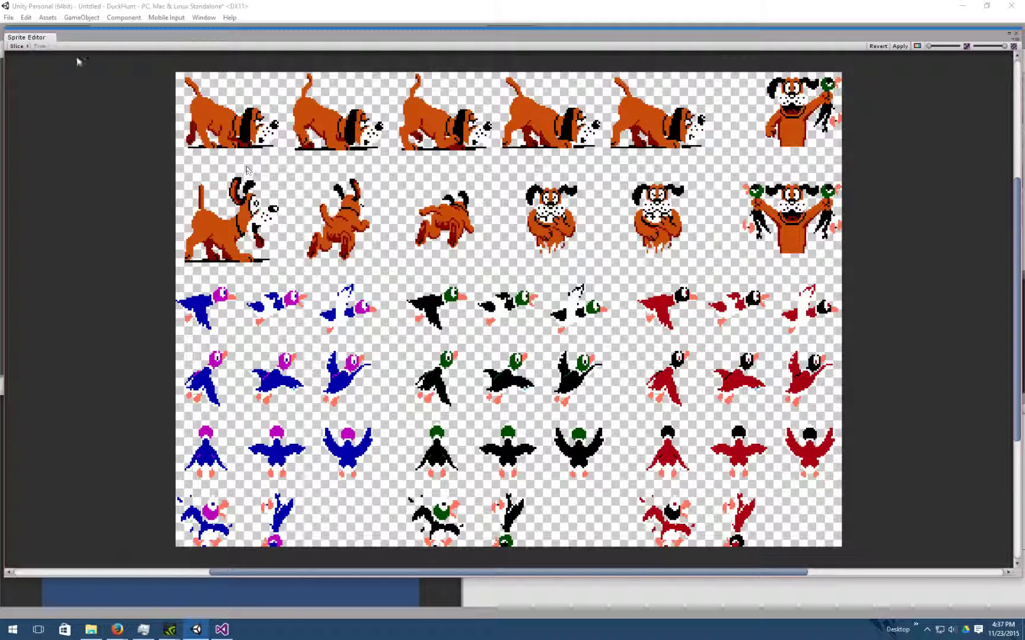
Step: Slice the whole sheet with type Automatic, pivot Center and method Delete Existing
click(18, 46)
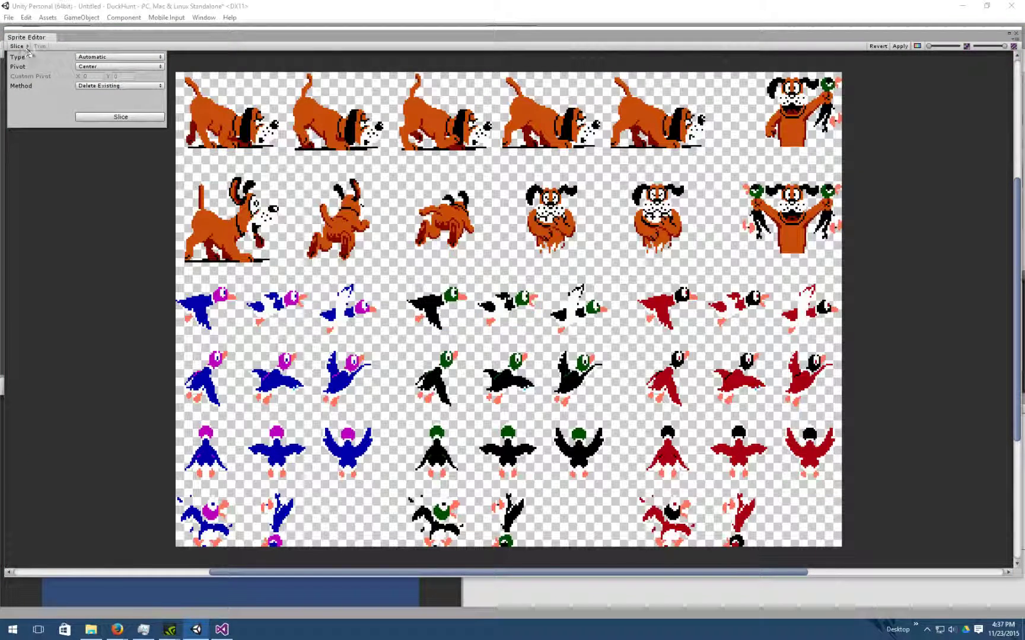
click(129, 119)
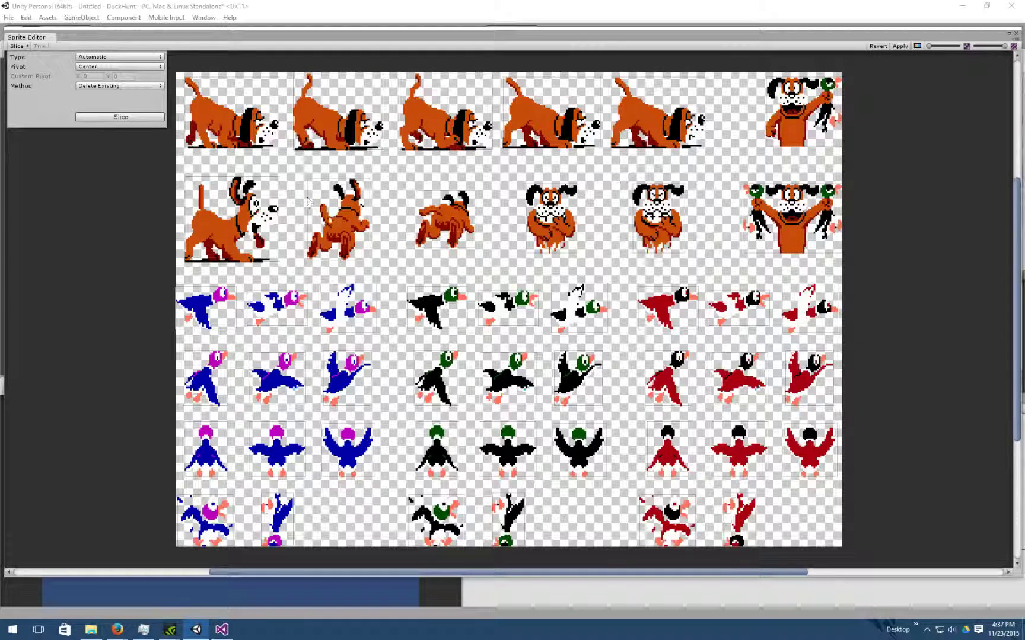
Step: Examine the automatic slices around several dog and duck sprites by selecting them one after another
click(308, 201)
click(437, 224)
click(438, 307)
click(507, 320)
click(505, 380)
click(444, 390)
click(328, 377)
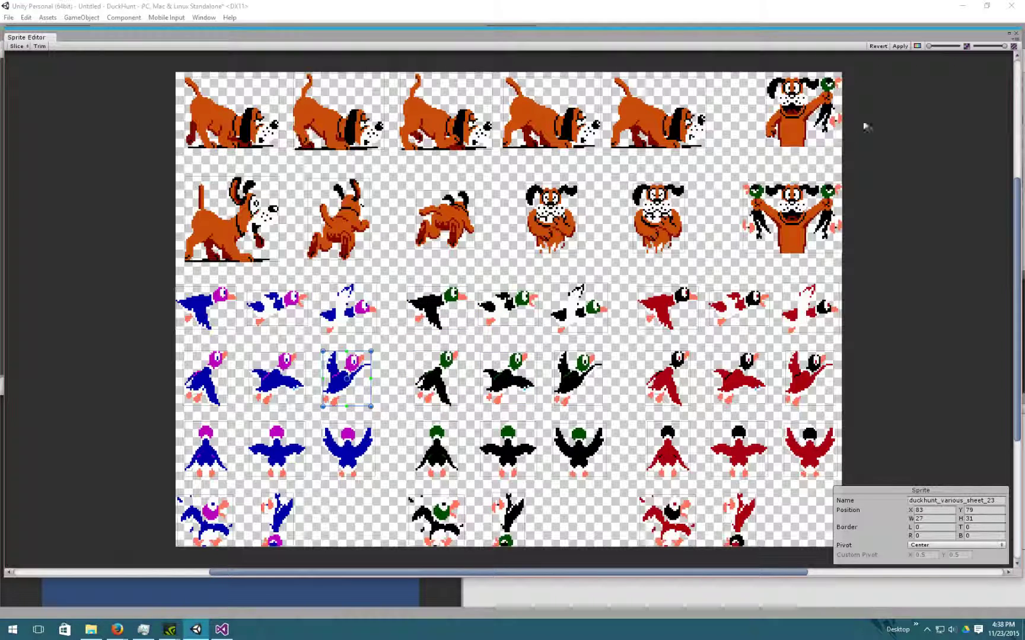
Step: Apply the automatic slicing to the duckhunt_various_sheet texture and close the Sprite Editor
click(900, 46)
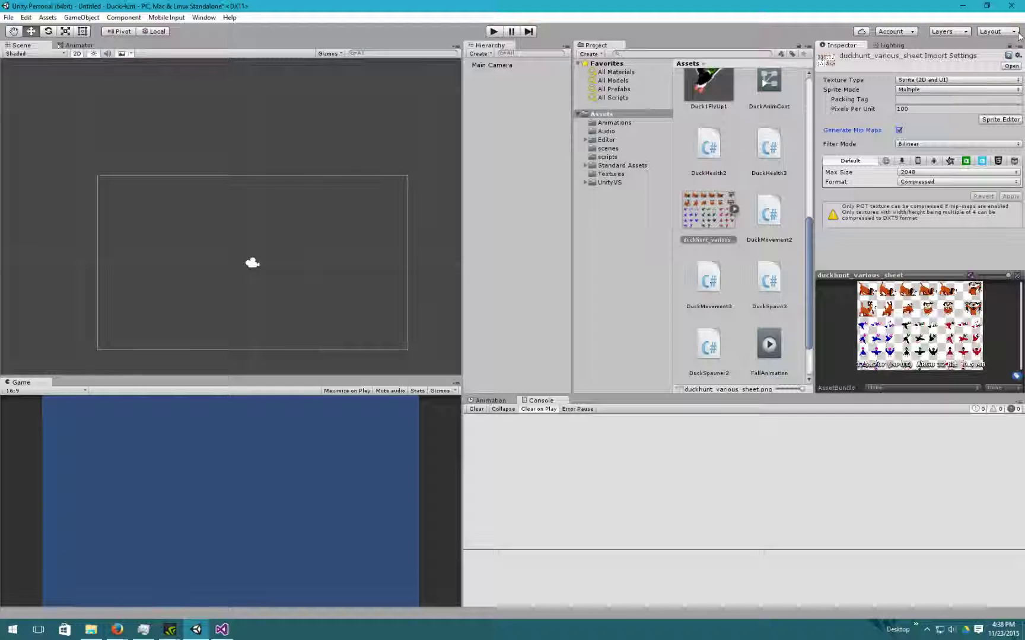
click(1015, 33)
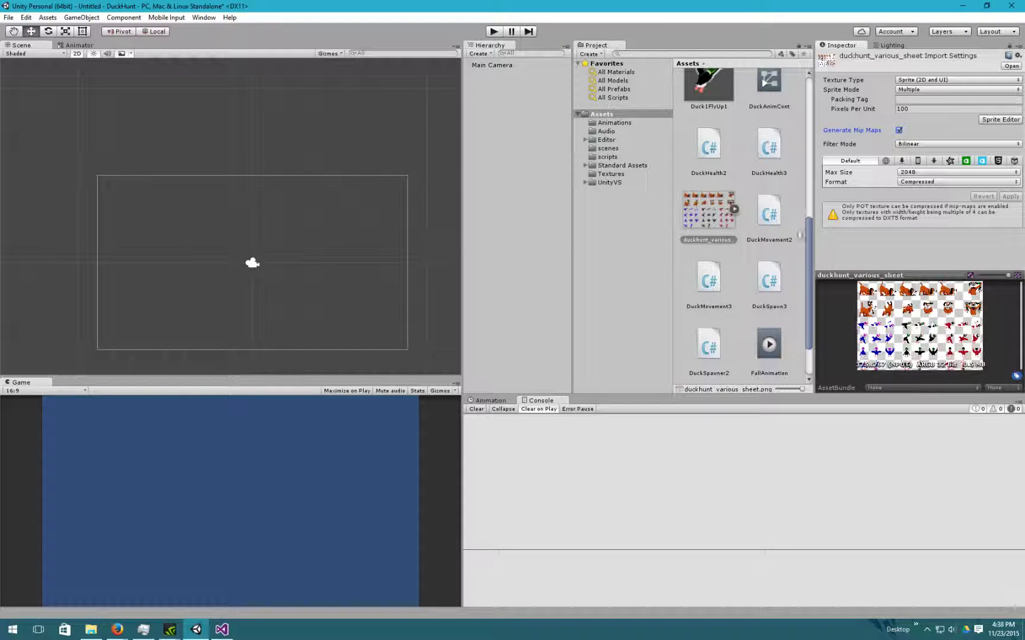
Step: Expand the sliced sprite sheet's sub-sprites and place the blue duck duckhunt_various_sheet_21 in the scene, between the camera and the frame's edge
click(734, 209)
scroll(792, 233, down, 3)
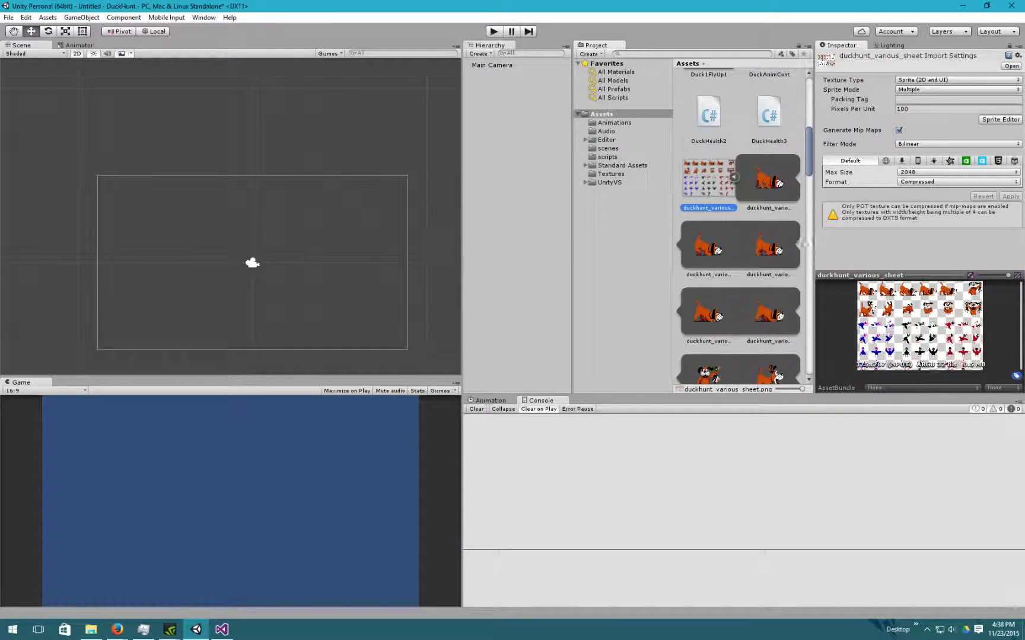
scroll(792, 233, down, 5)
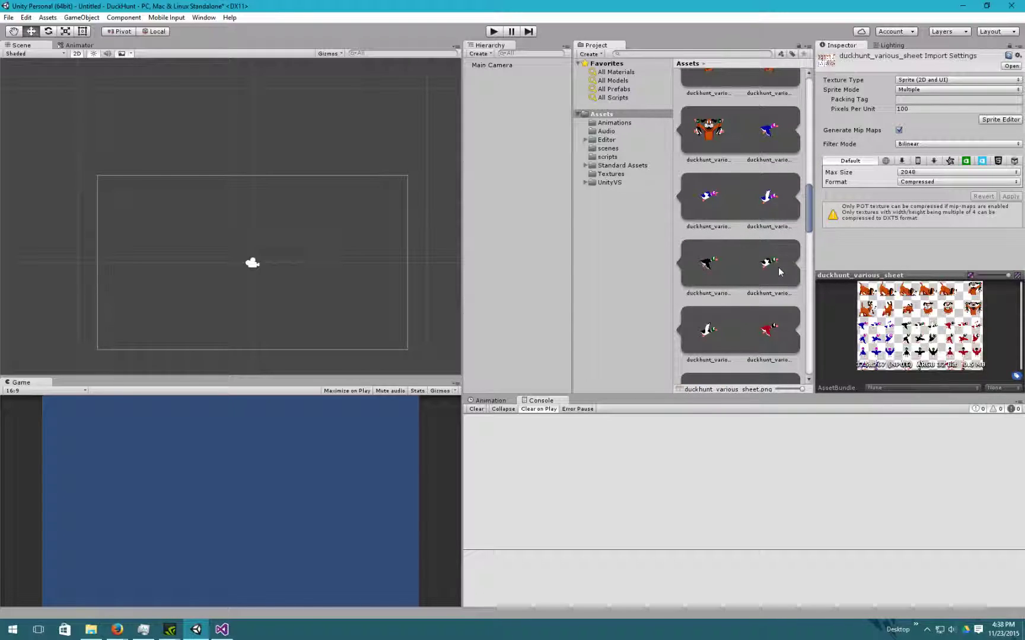
scroll(779, 271, down, 7)
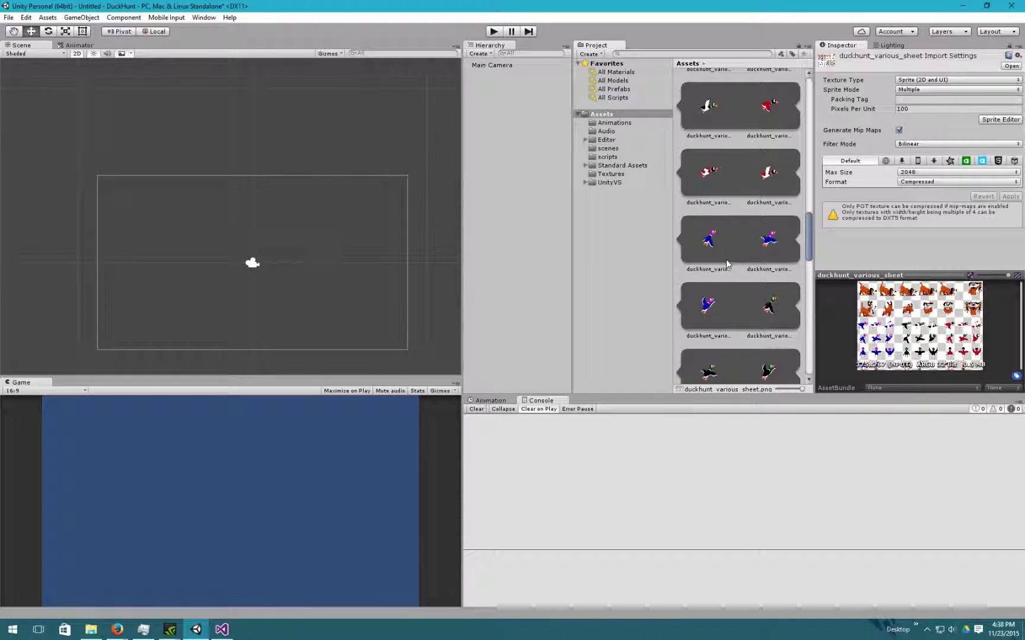
drag(728, 243, 321, 274)
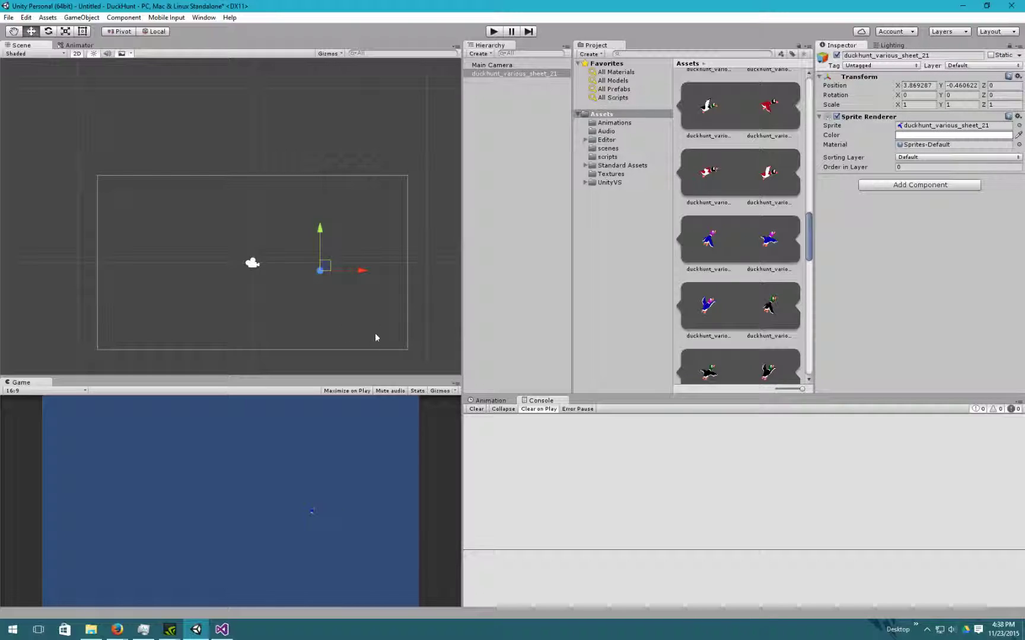
Step: Try enlarging the blue duck to a uniform scale of about 7.45 with the Rect tool, and undo the resize
scroll(341, 320, up, 2)
middle_drag(341, 320, 343, 258)
scroll(341, 265, up, 2)
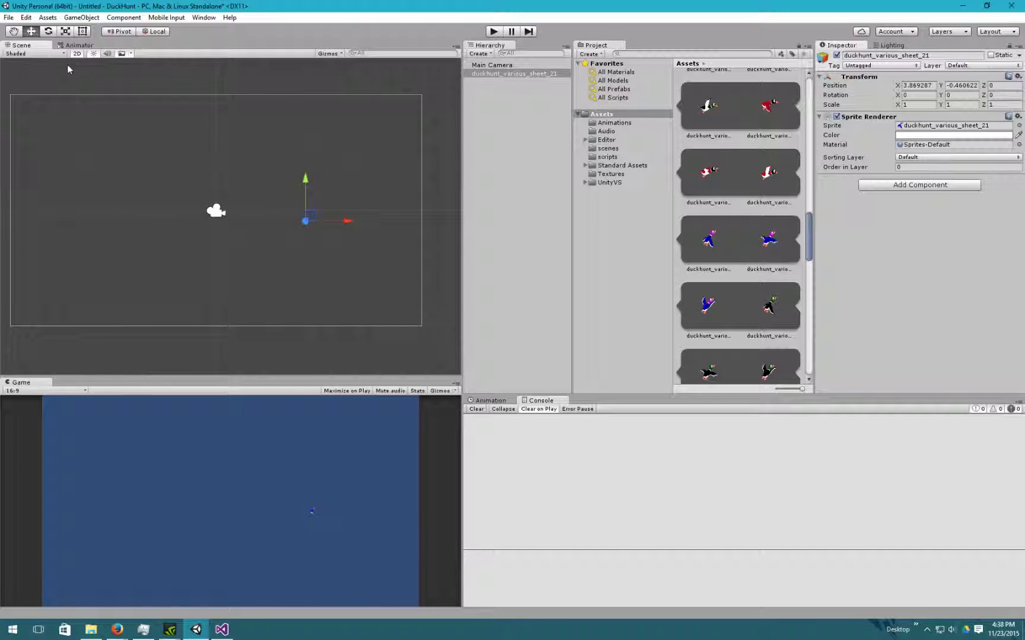
click(83, 31)
scroll(337, 246, up, 3)
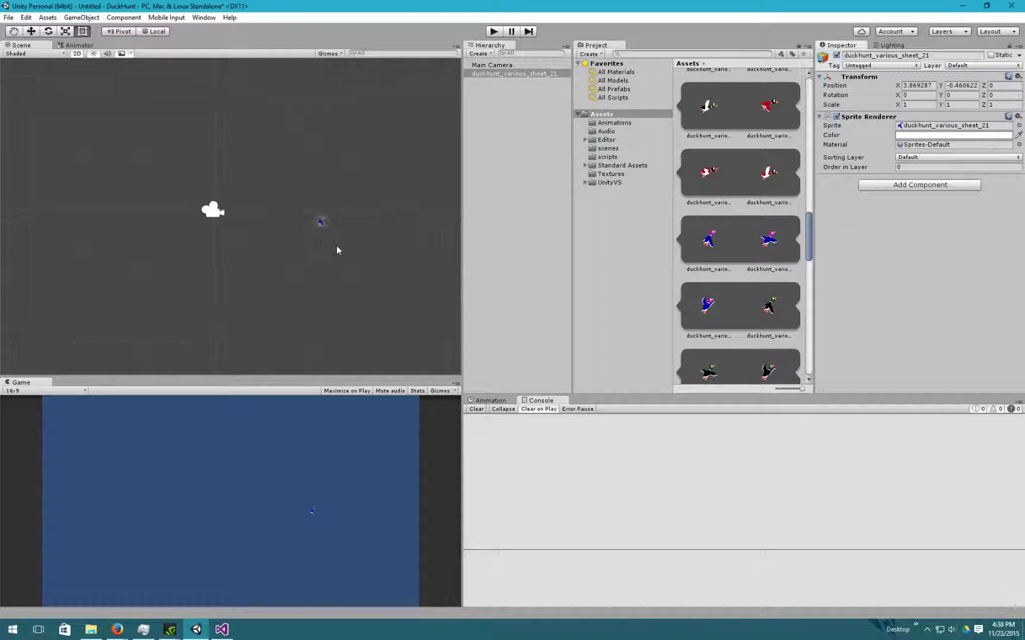
scroll(328, 242, up, 5)
middle_drag(200, 251, 124, 261)
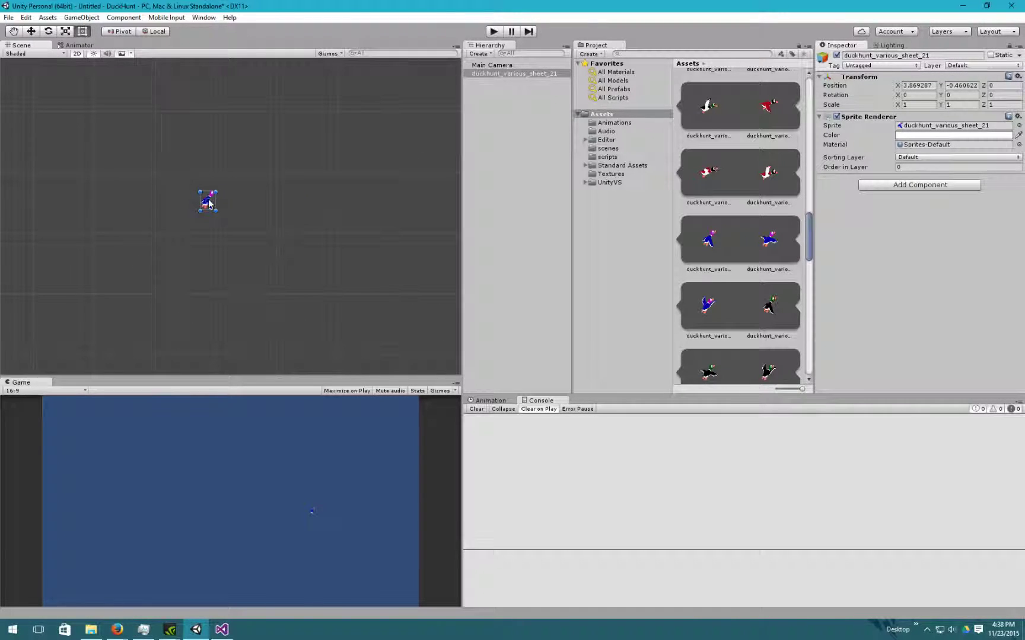
drag(217, 191, 314, 70)
drag(352, 104, 354, 104)
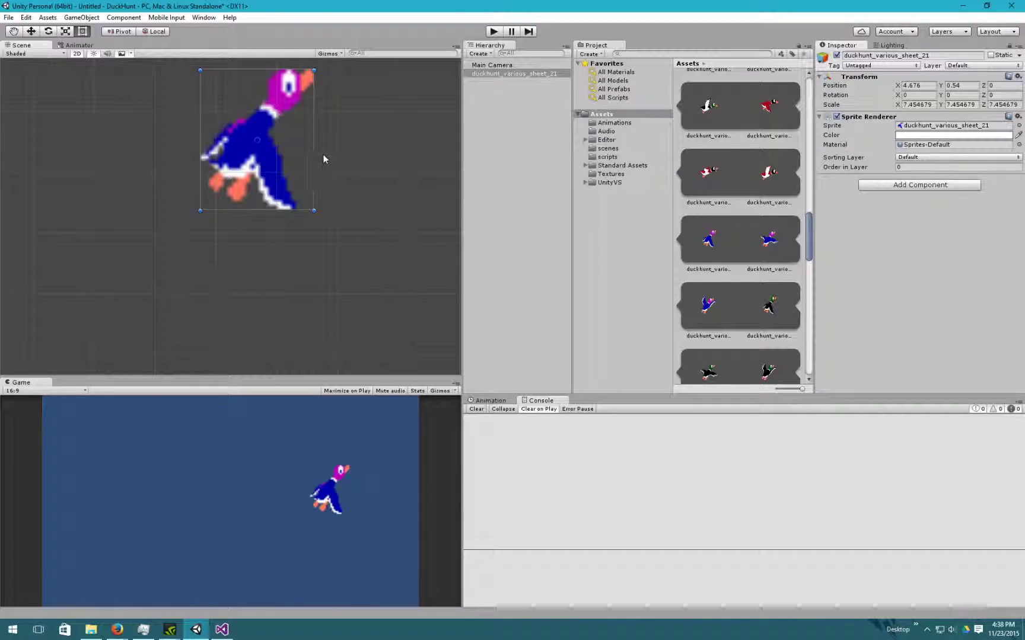
key(ctrl+z)
Step: Enlarge the blue duck uniformly with the Scale tool to a scale of about 4.6, and deselect it
scroll(273, 201, down, 3)
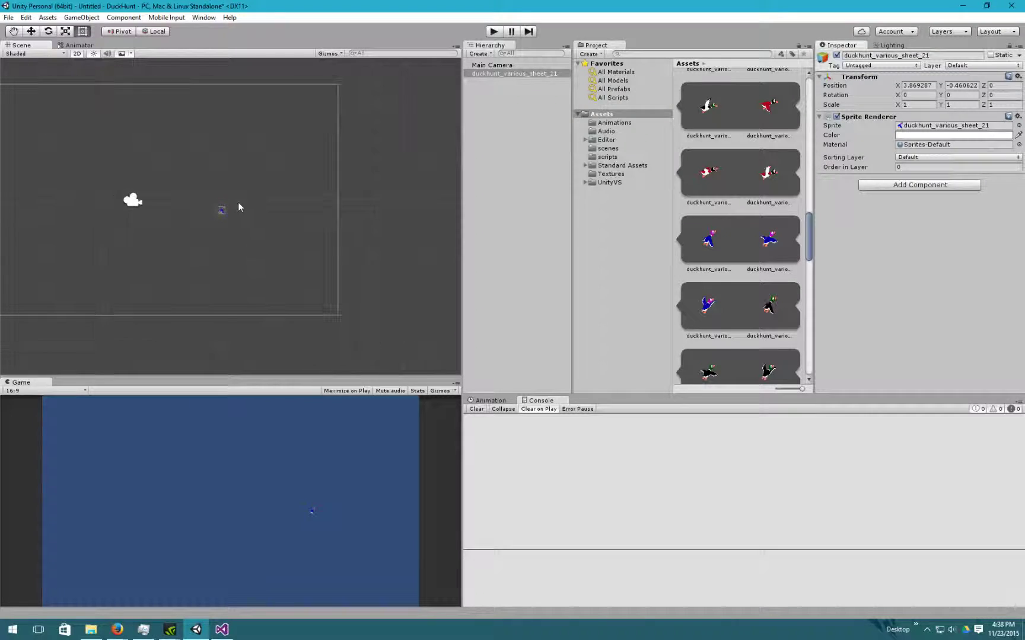
click(64, 34)
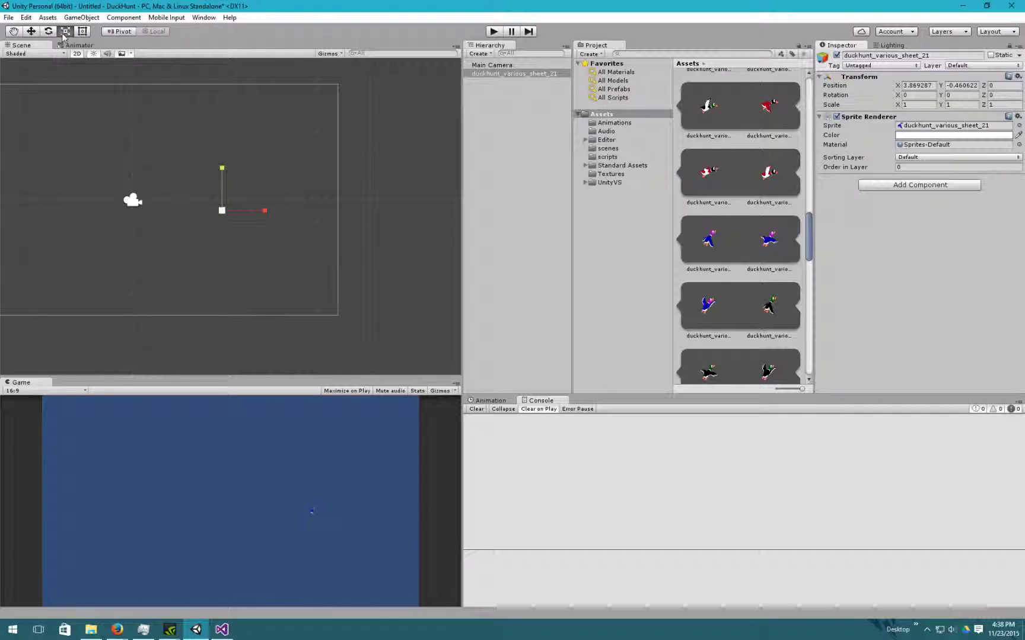
drag(224, 216, 399, 164)
middle_drag(310, 208, 344, 211)
click(542, 241)
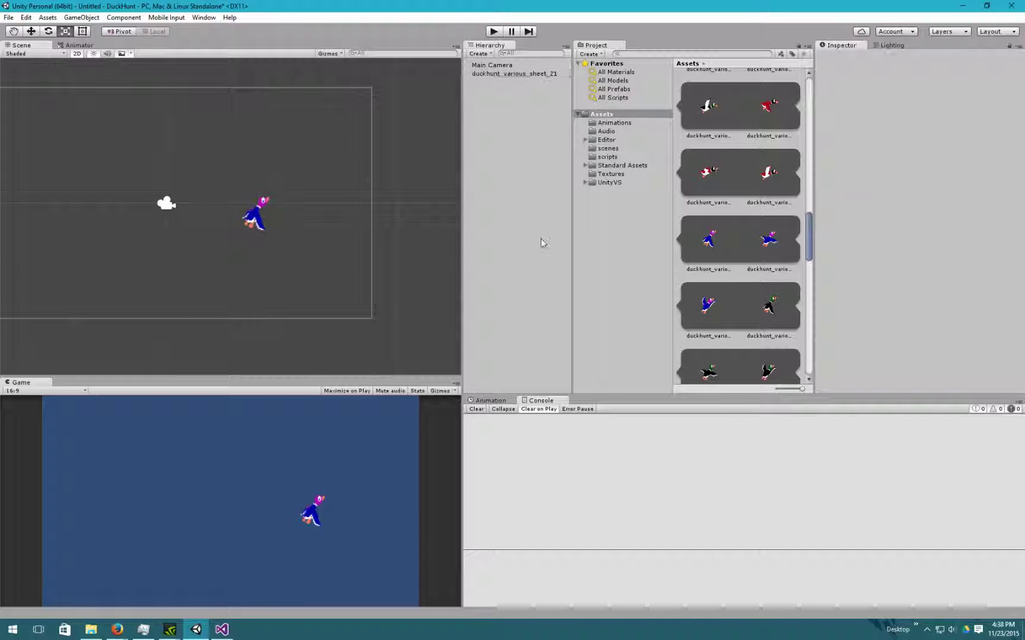
Step: Change the duck object's Sprite Renderer sprite to duckhunt_various_sheet_24, and finally to the red duck duckhunt_various_sheet_27
click(527, 75)
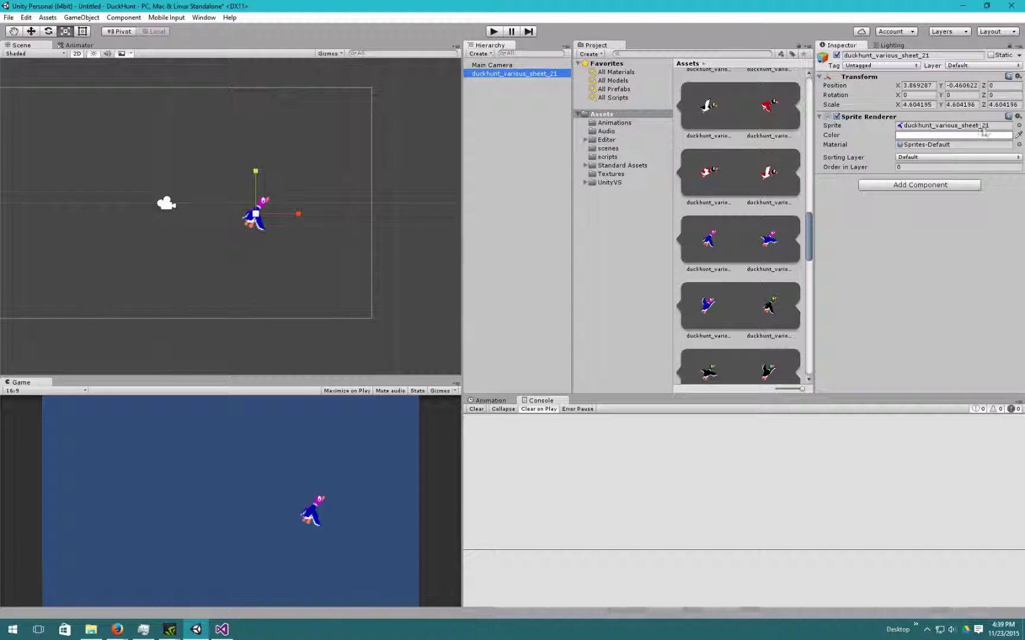
click(1020, 126)
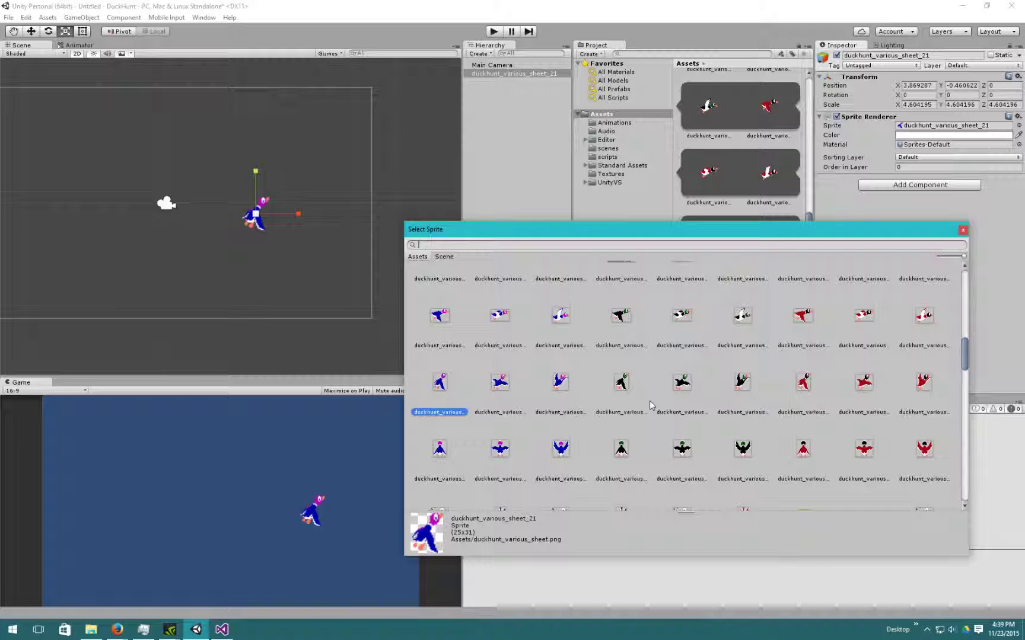
click(621, 385)
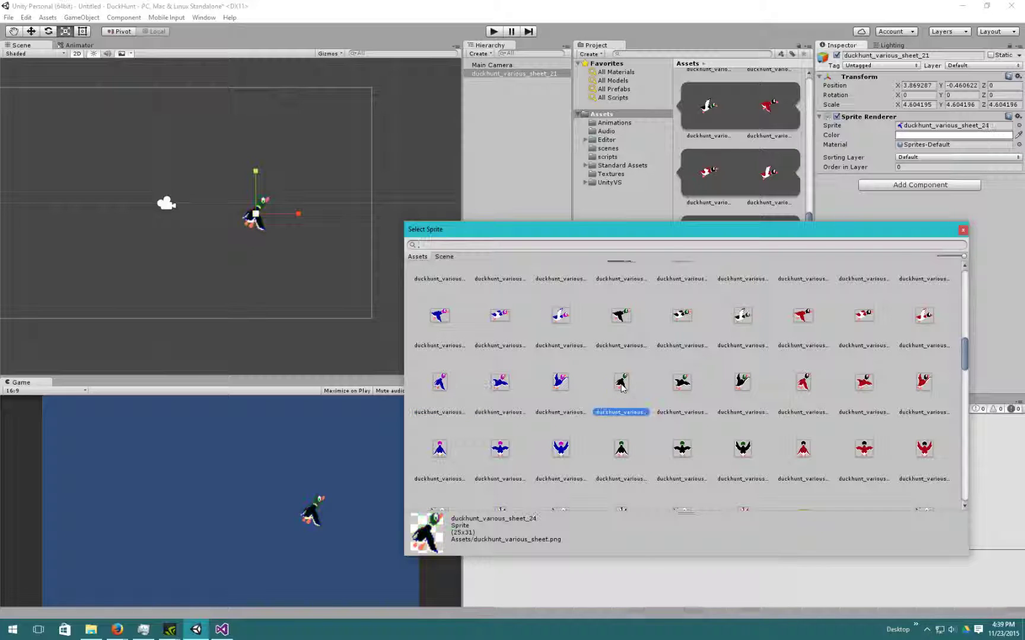
click(804, 383)
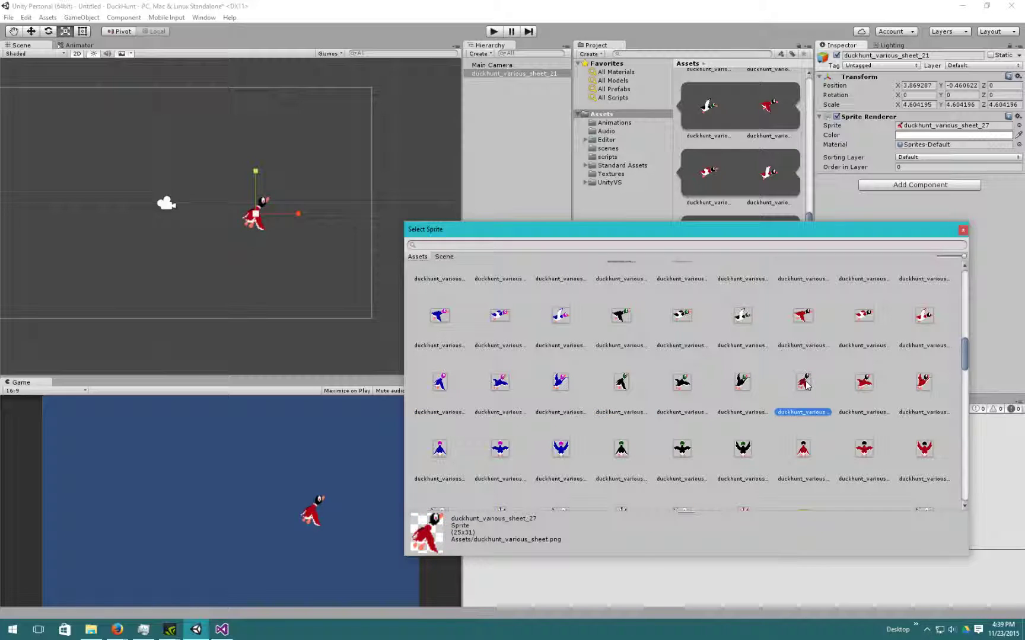
click(962, 231)
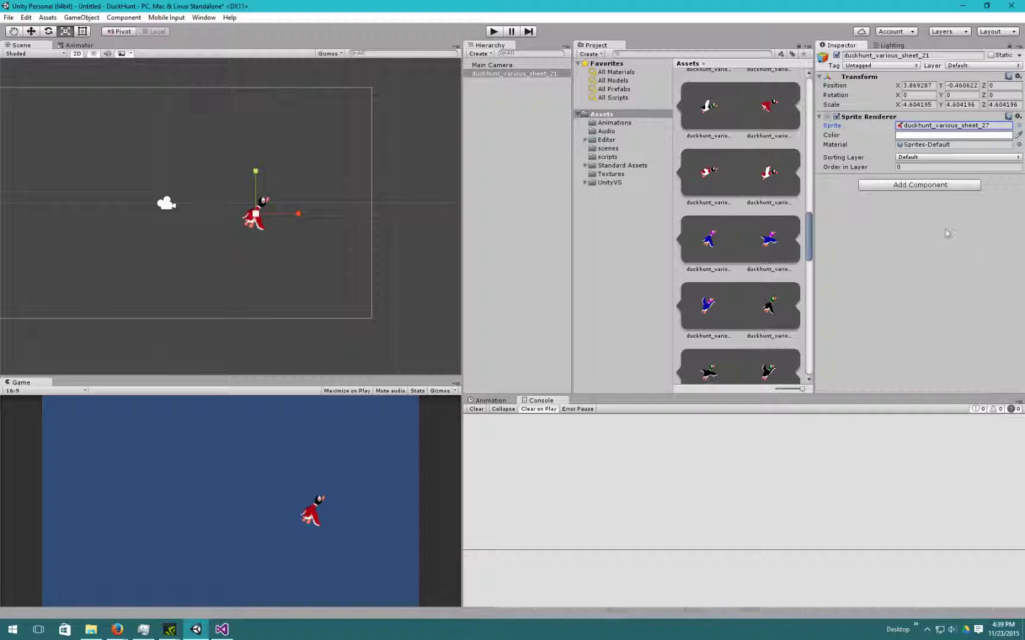